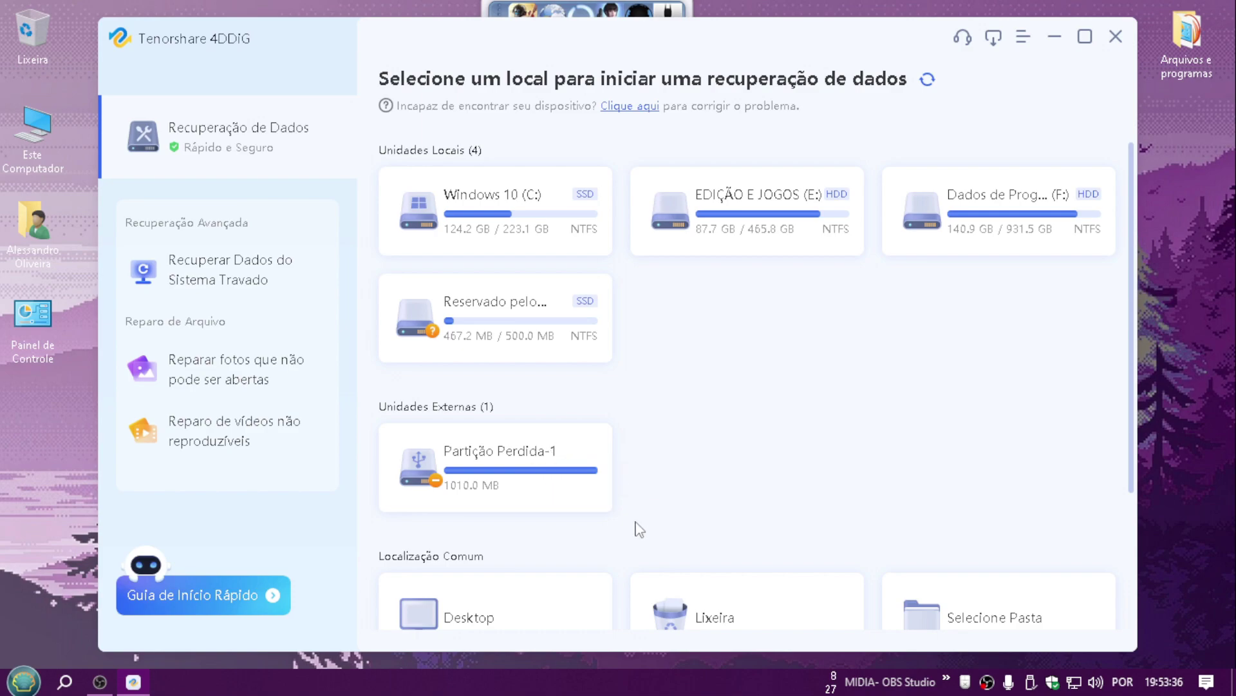
Step: Start a fresh scan of the external drive Partição Perdida-1 instead of importing the earlier scan results
left_click_drag(708, 59, 702, 44)
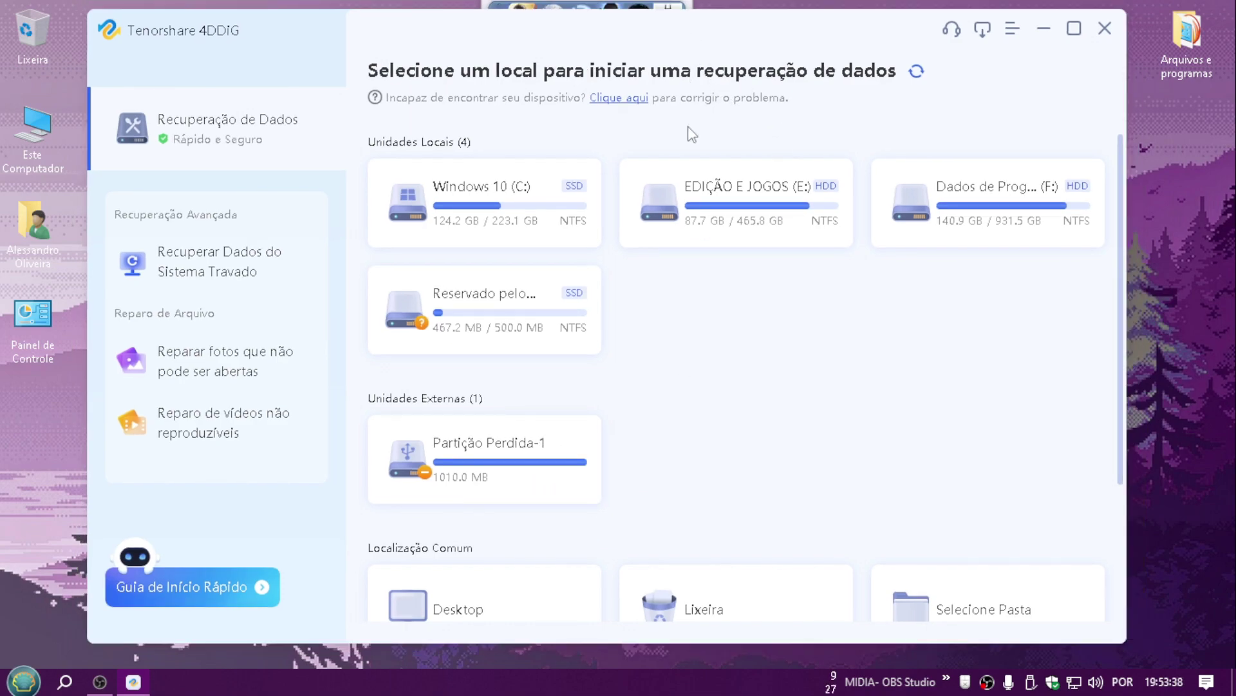
mouse_move(584, 494)
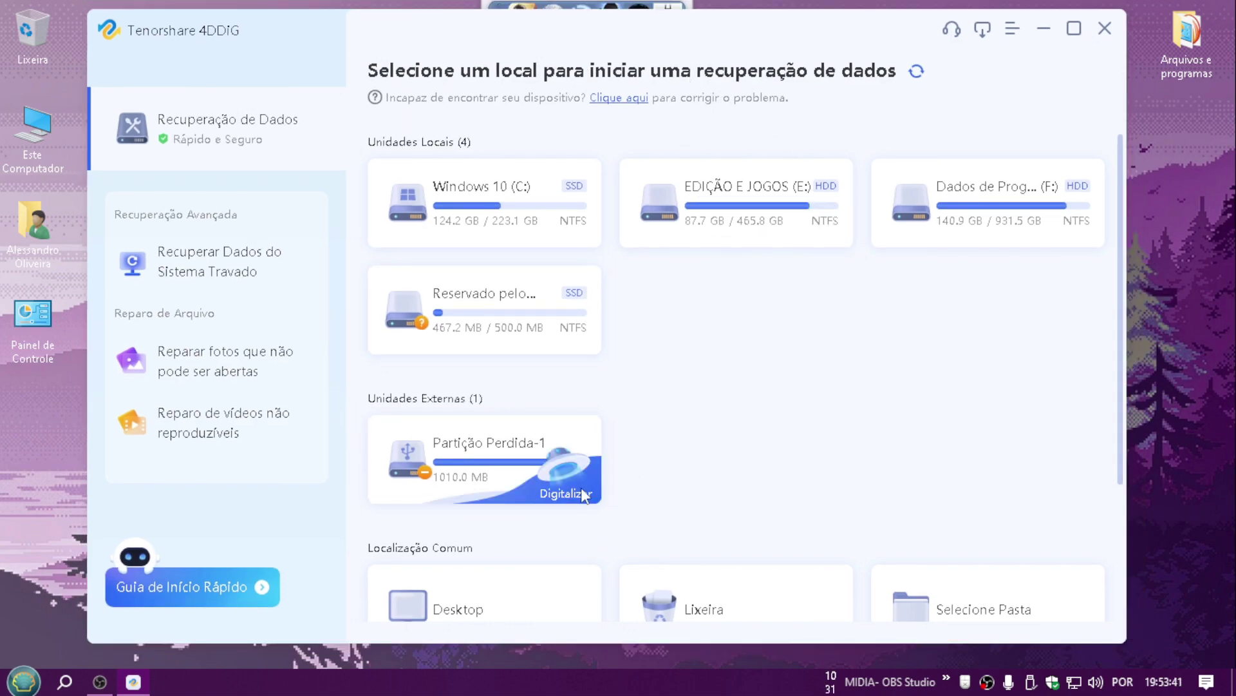
left_click(569, 455)
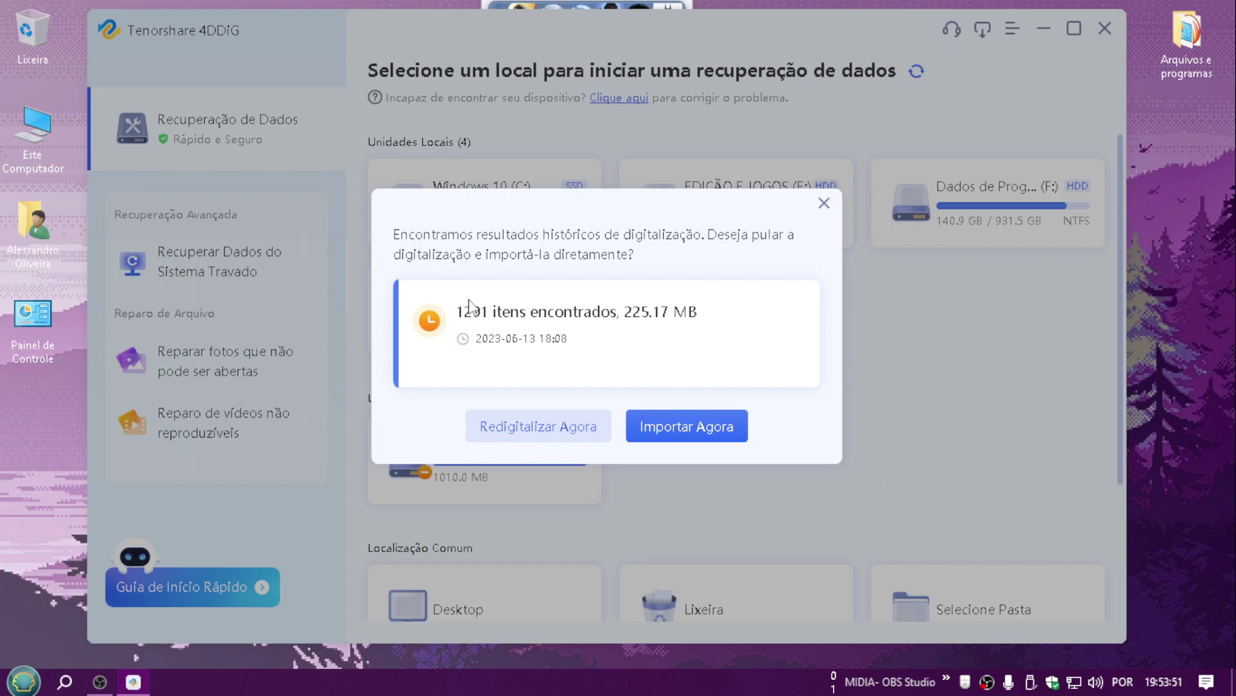
left_click(545, 431)
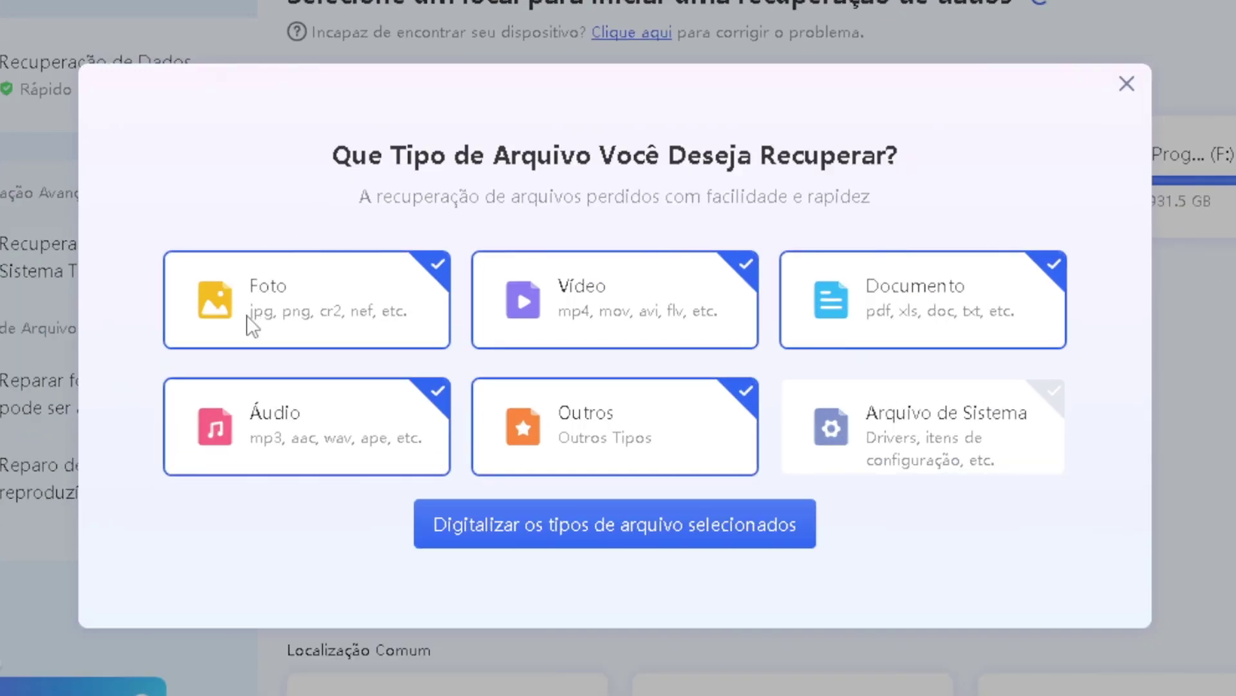
Step: Exclude Documento, Áudio and Outros from the file types and scan the partition for Foto and Vídeo only
left_click(1057, 269)
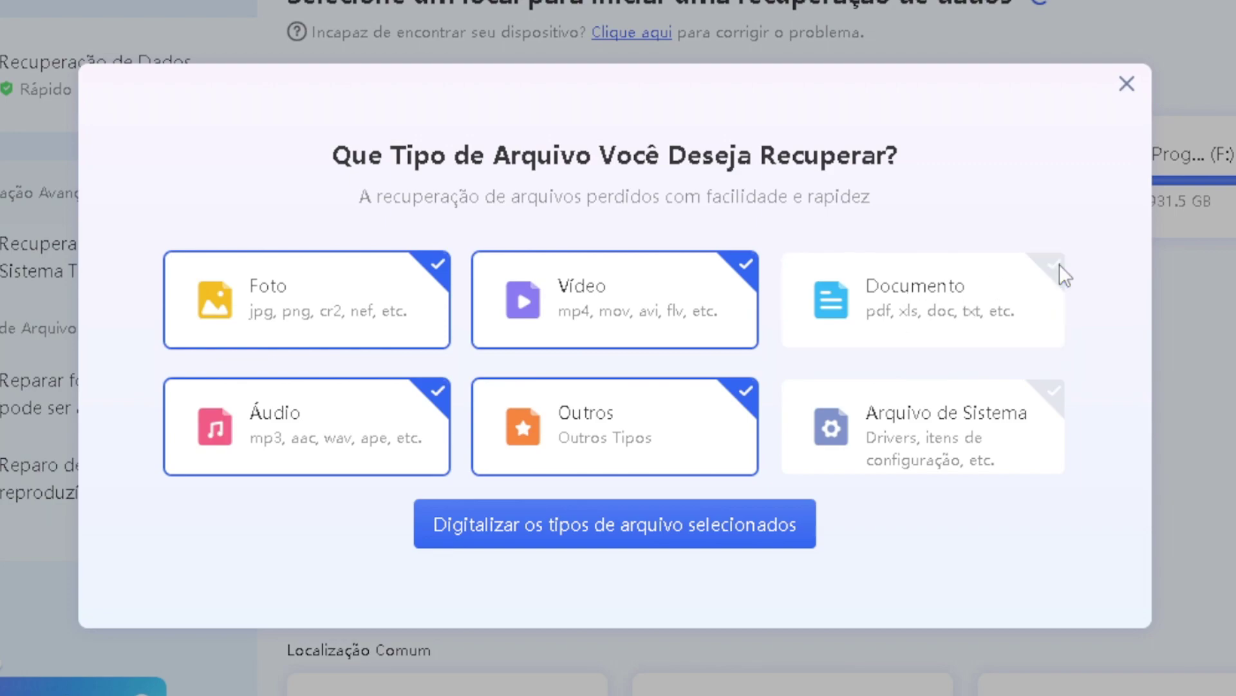
left_click(445, 399)
left_click(740, 389)
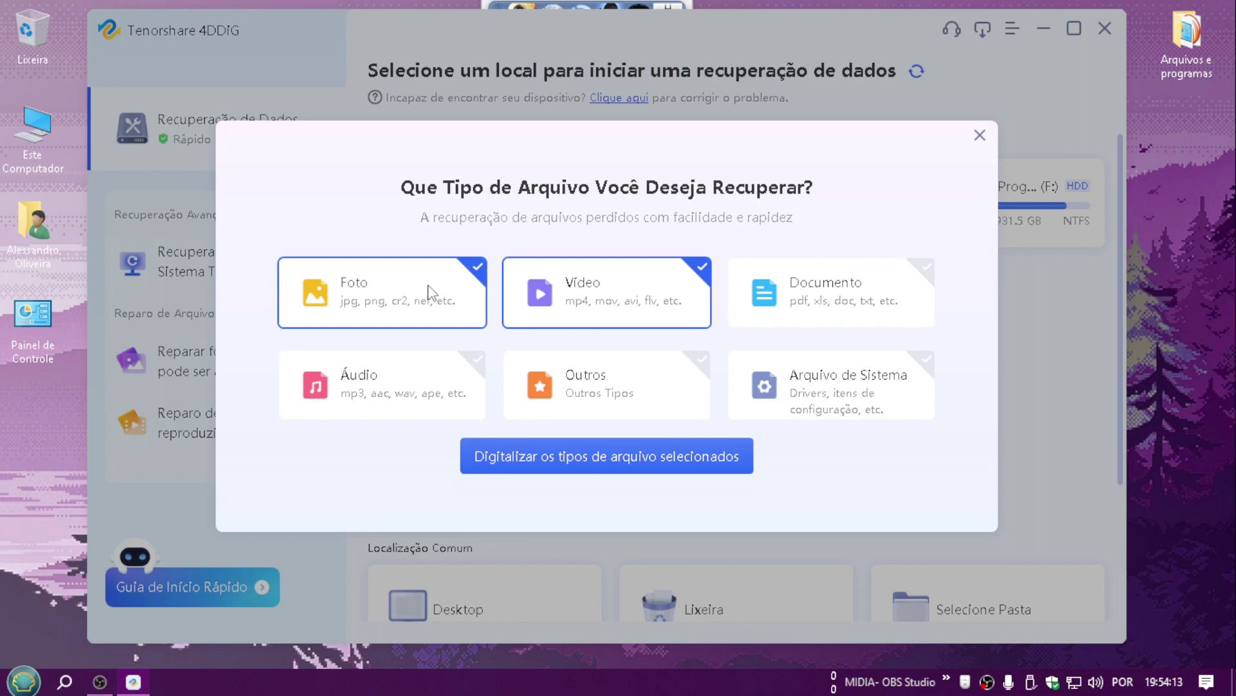
left_click(551, 523)
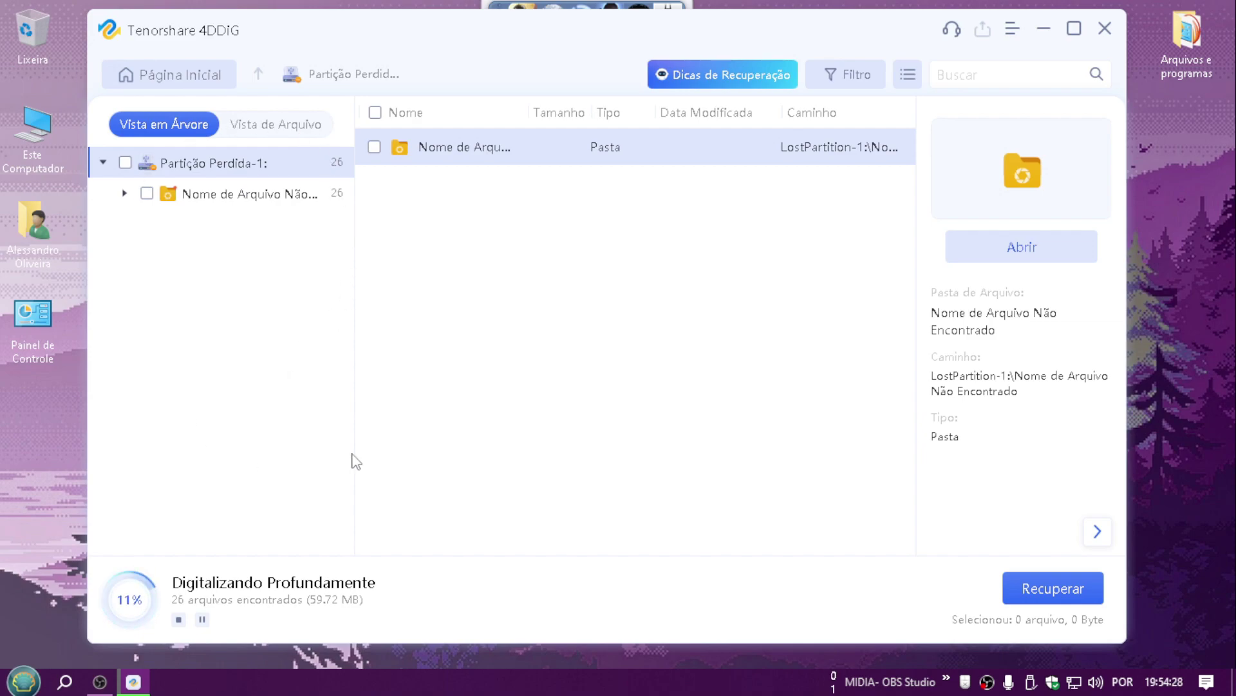
Step: Switch the scan results to Vista de Arquivo and browse the files in the PNG folder under Foto
left_click(272, 128)
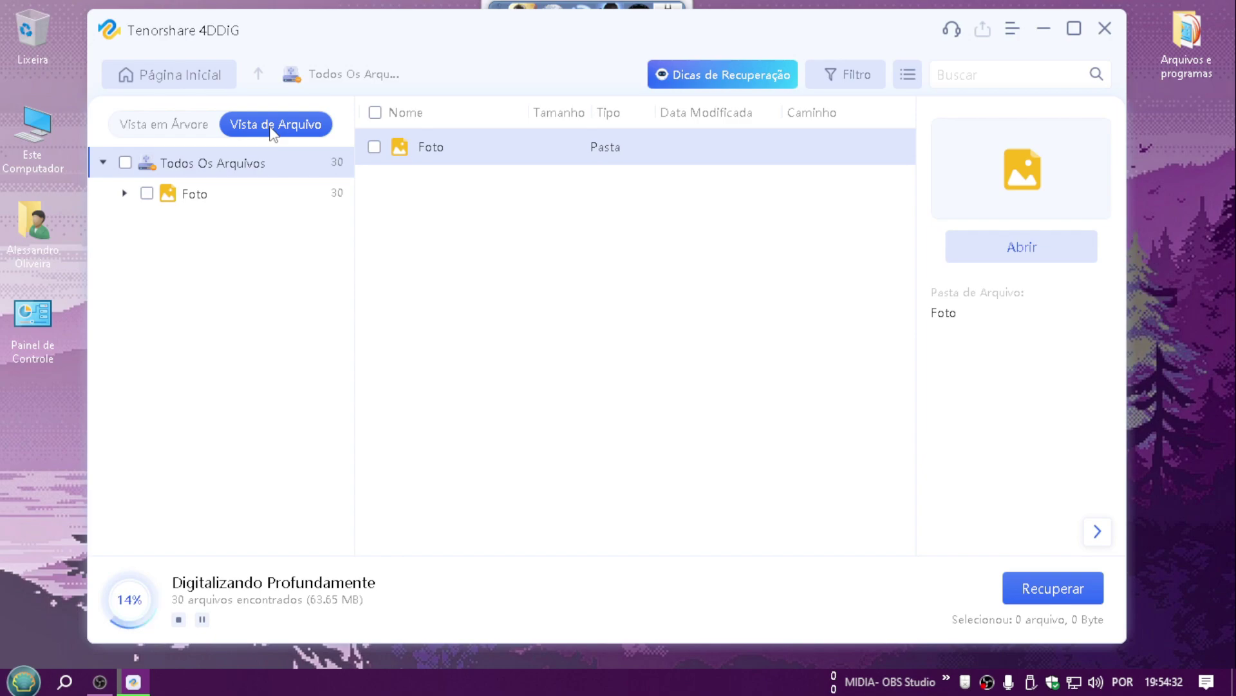
left_click(125, 195)
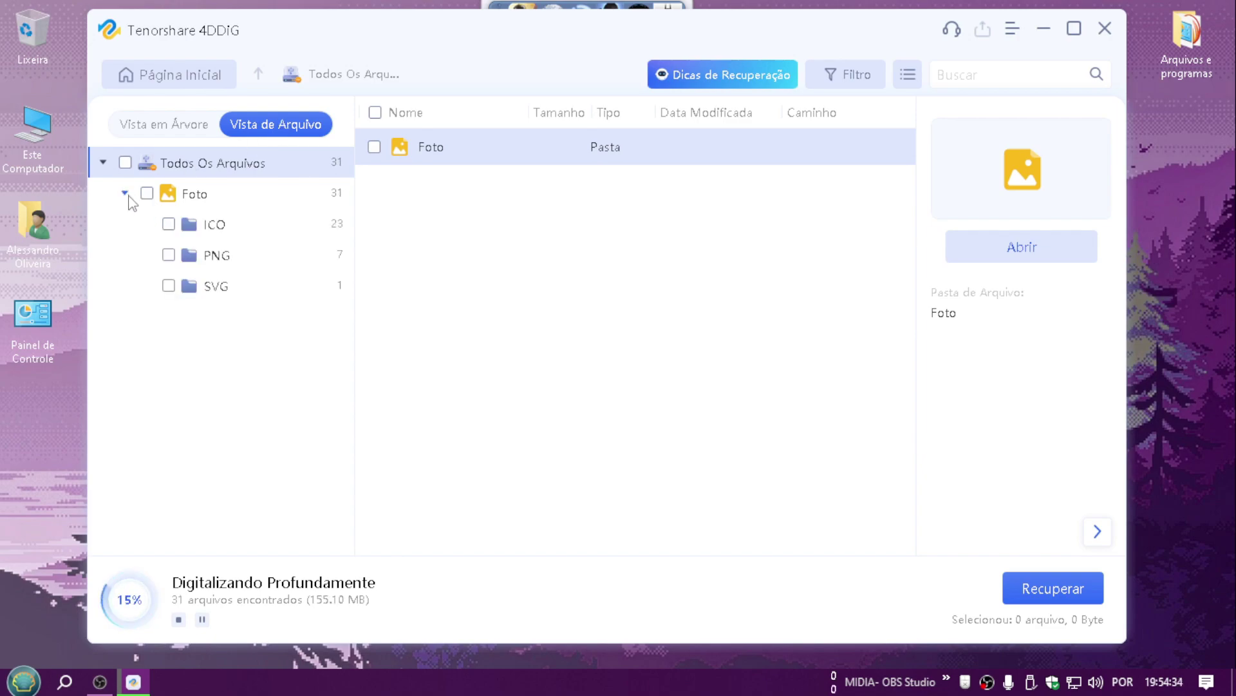
left_click(178, 204)
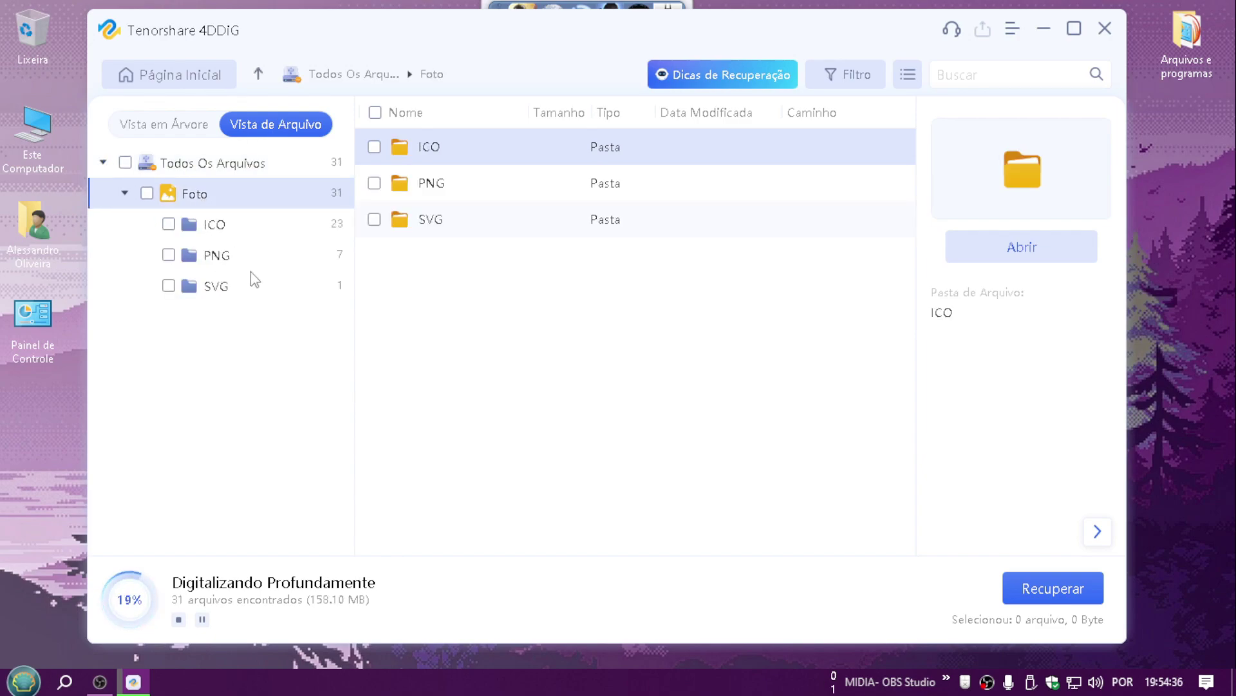
left_click(440, 182)
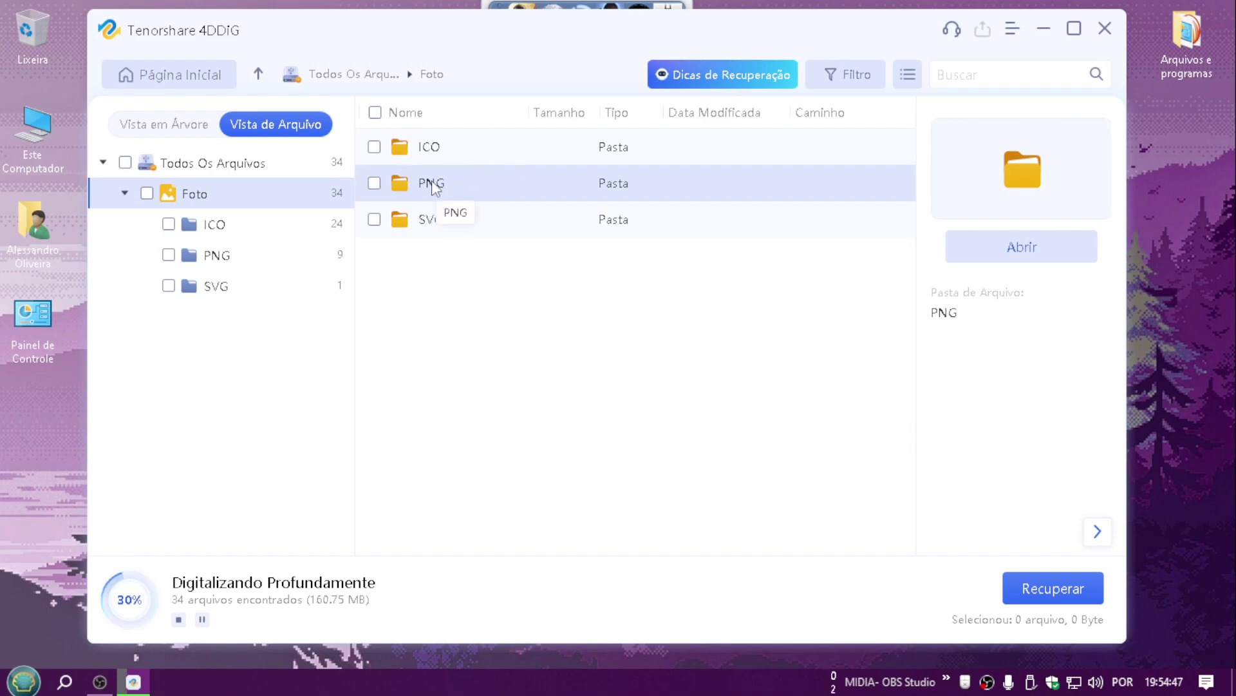
double_click(432, 183)
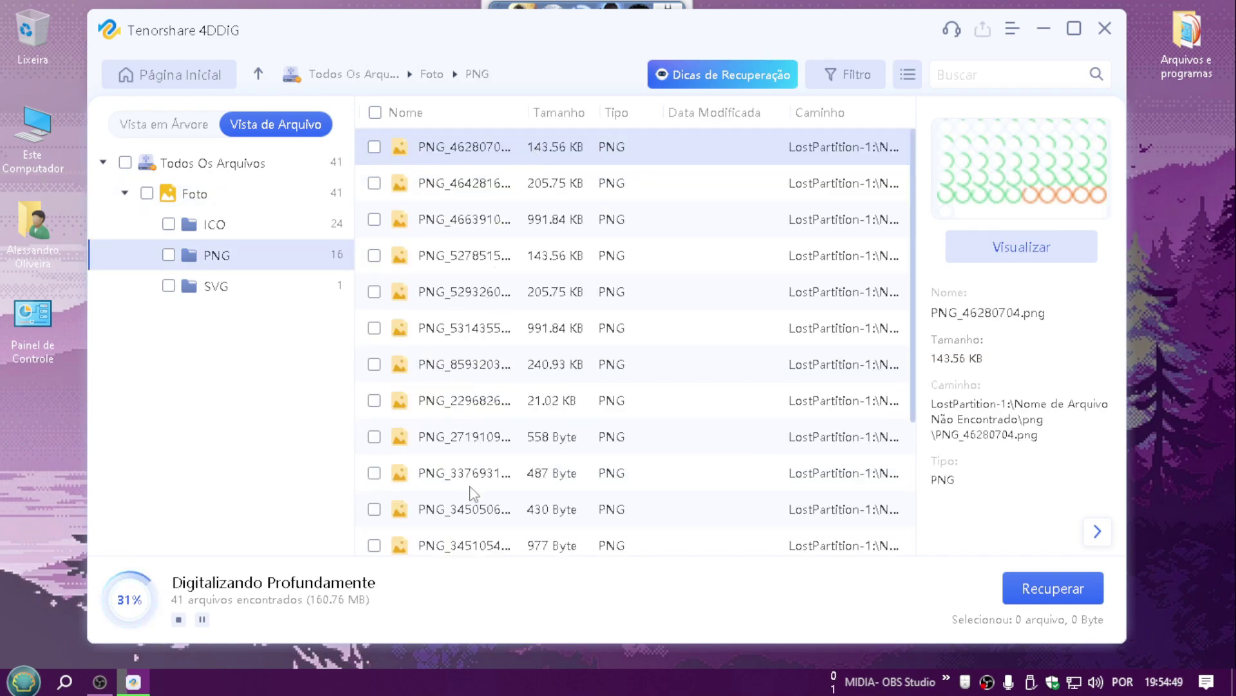
scroll(493, 493, "down", 3)
scroll(492, 495, "up", 3)
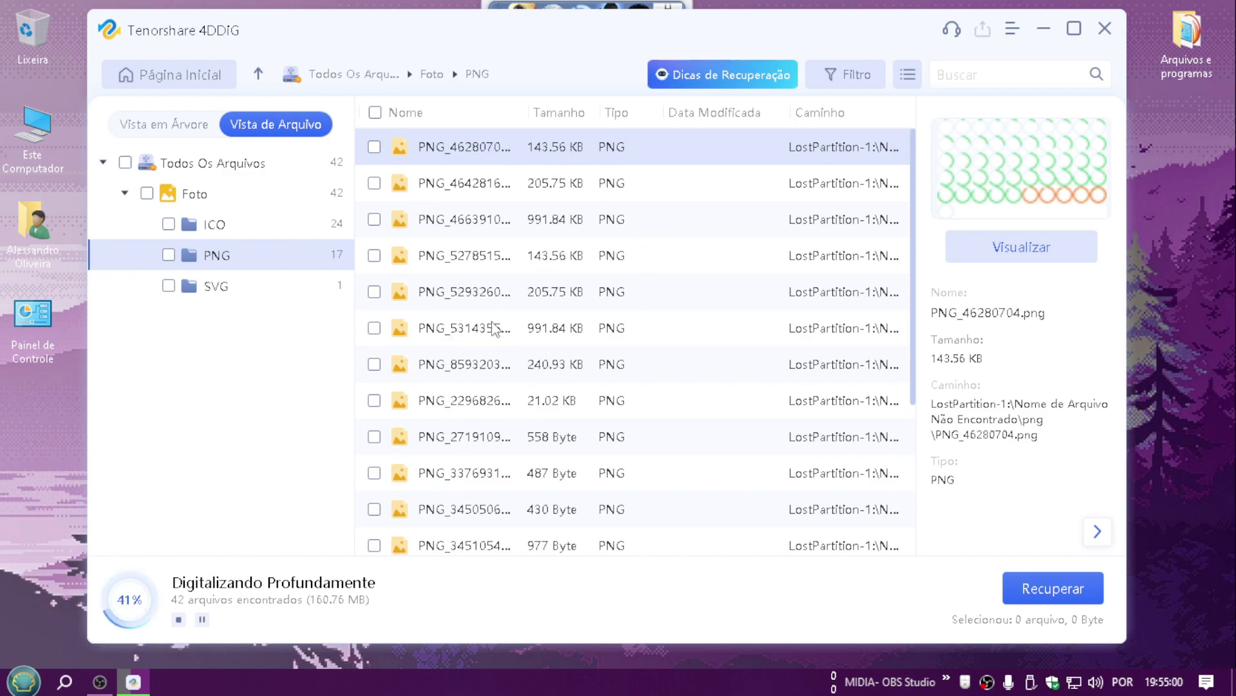
Step: Select the files PNG_46280704, PNG_46428160, PNG_46639104 and PNG_85932032 for recovery
left_click(374, 364)
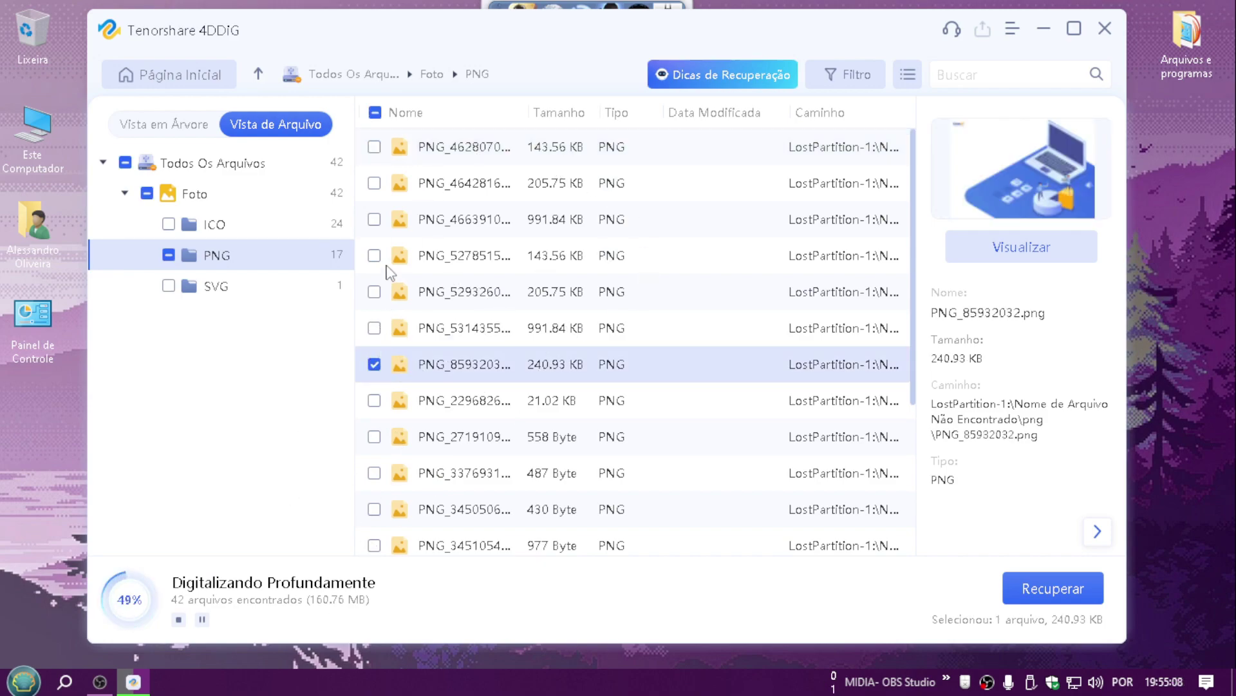
left_click(374, 146)
left_click(374, 183)
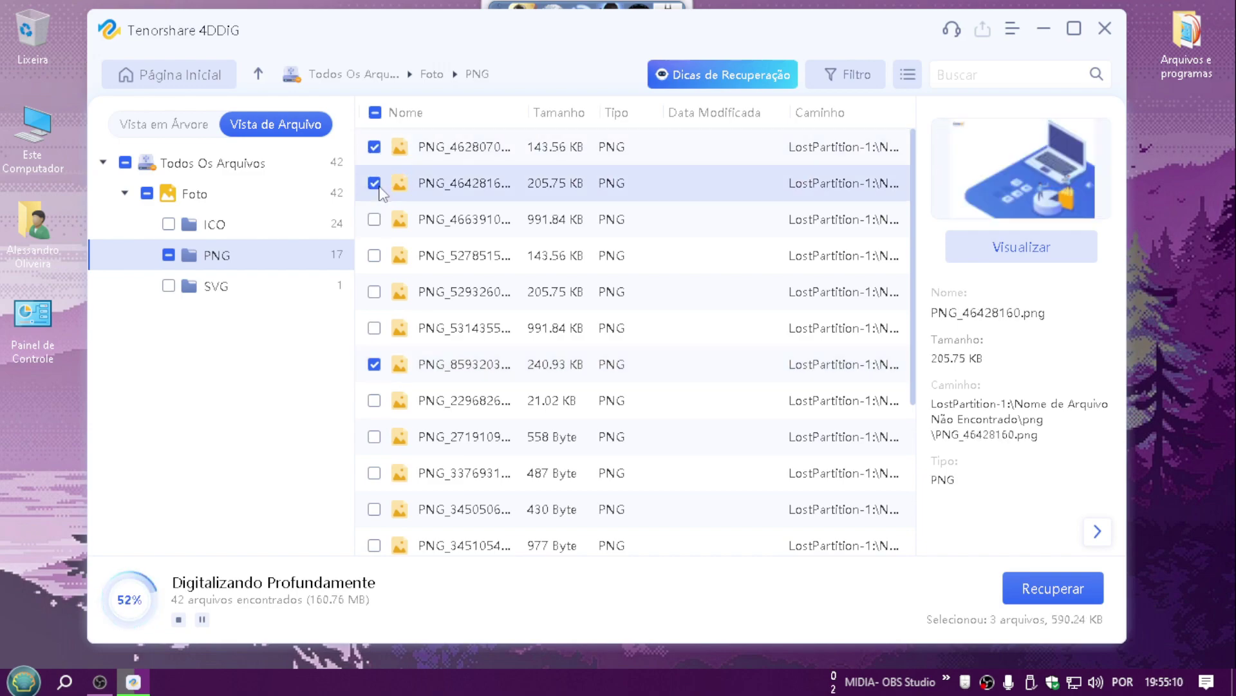
left_click(374, 219)
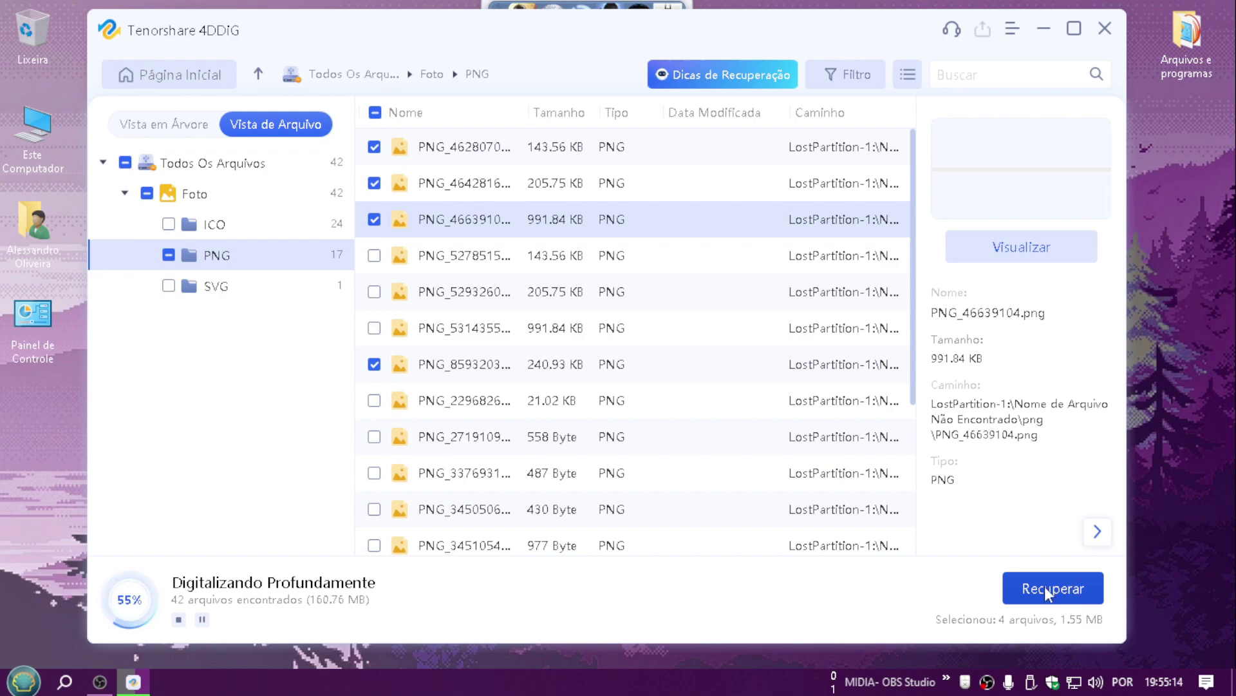
Step: Recover the selected PNG files to the Desktop
left_click(1061, 589)
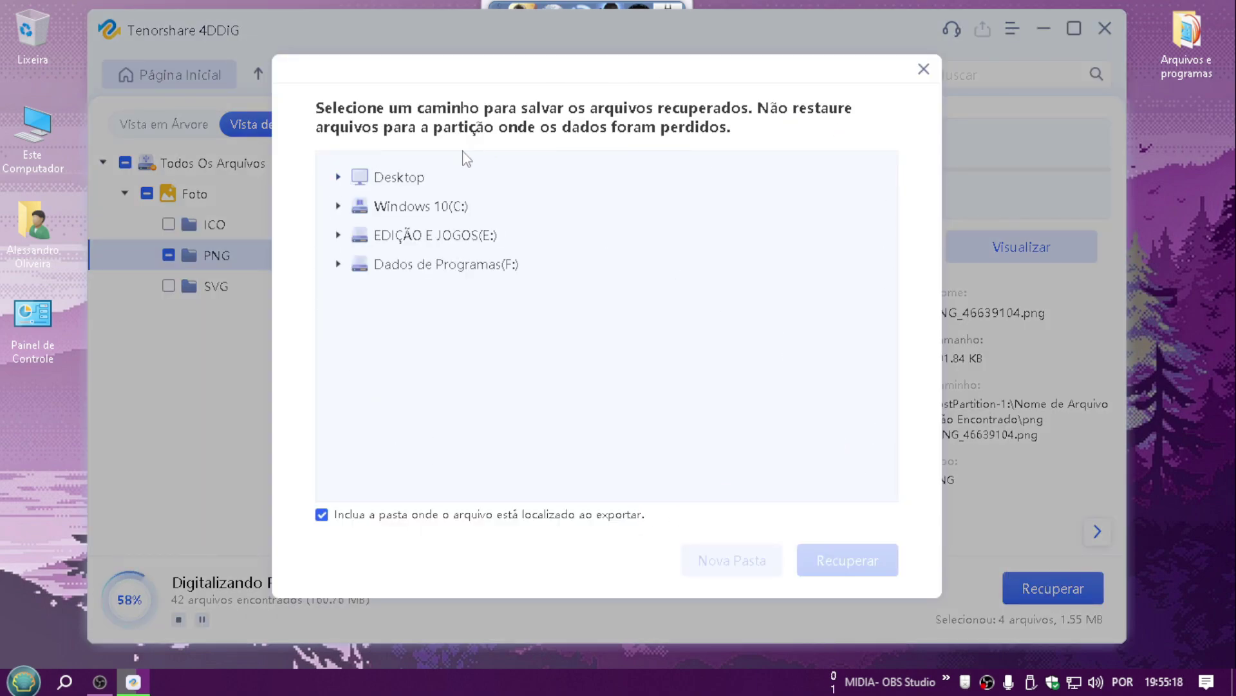
left_click(389, 183)
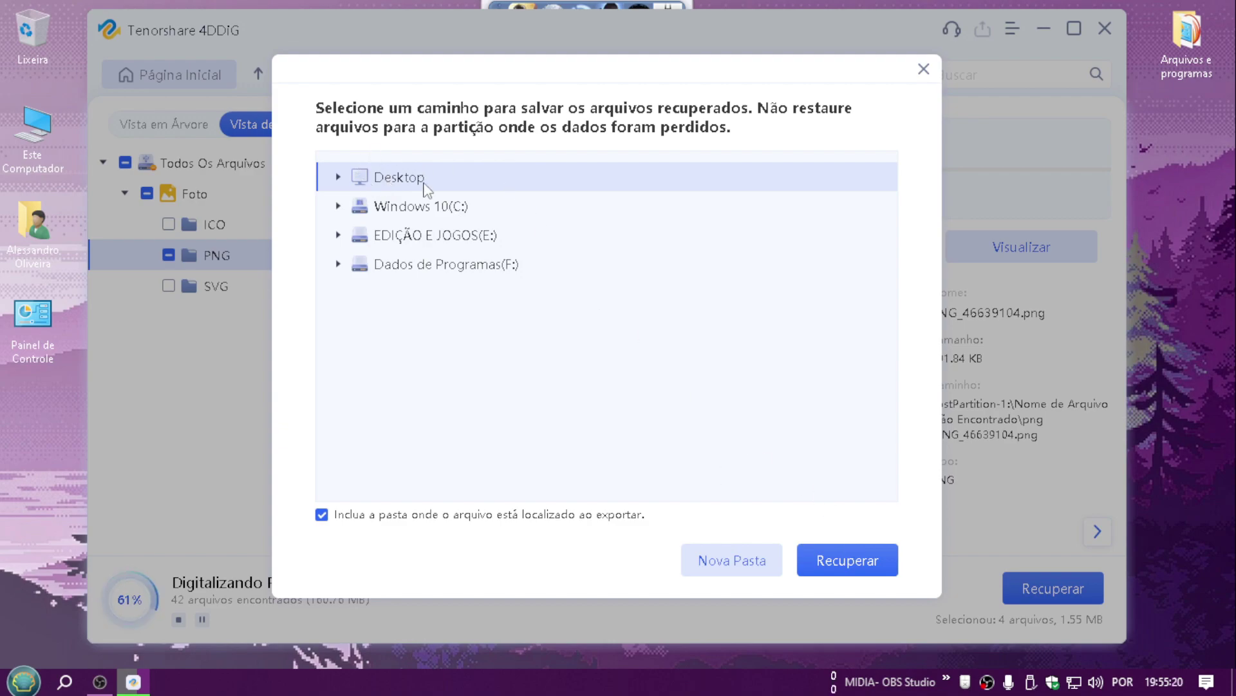
left_click(846, 577)
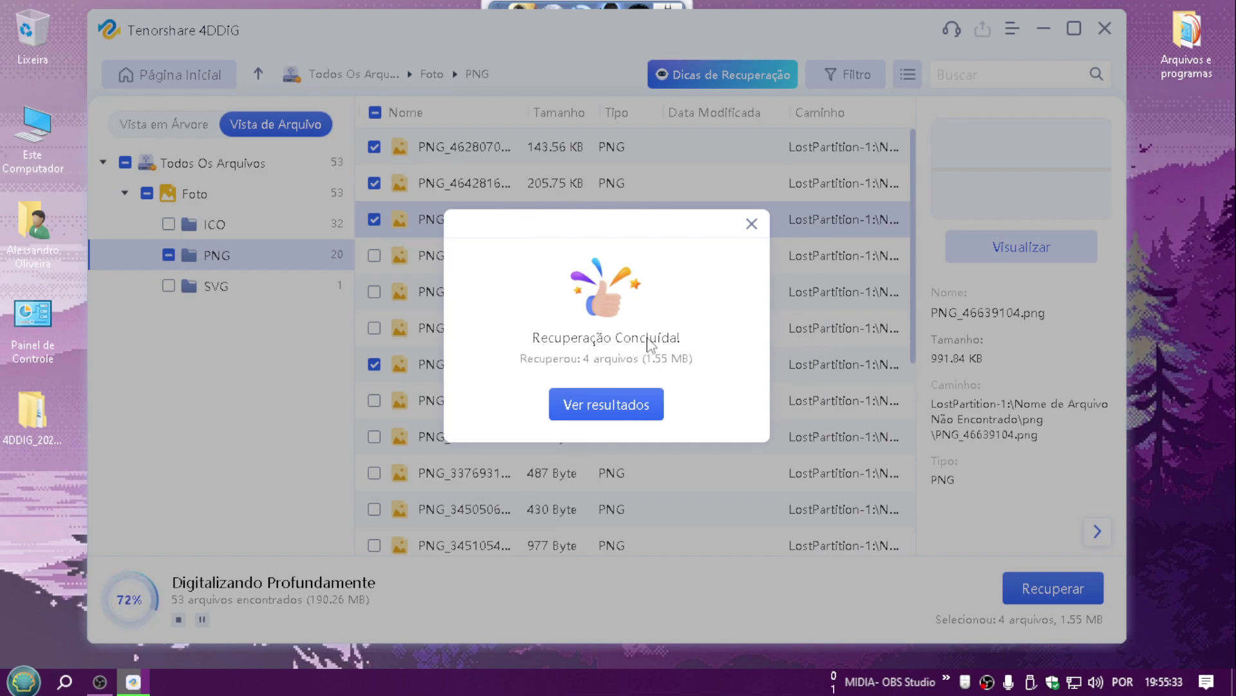
Step: View the recovery results down to the PNG folder inside Todos Os Arquivos and Foto, check the recovered images, and close the folder window
left_click(620, 414)
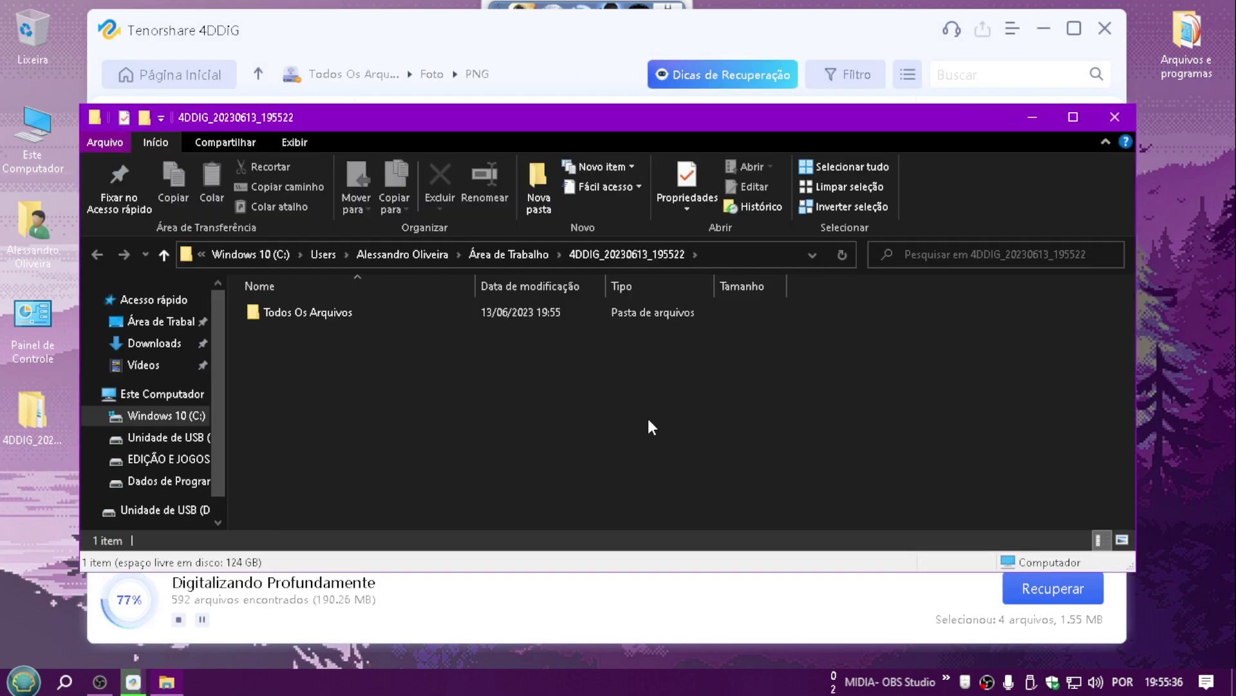
left_click_drag(316, 116, 362, 89)
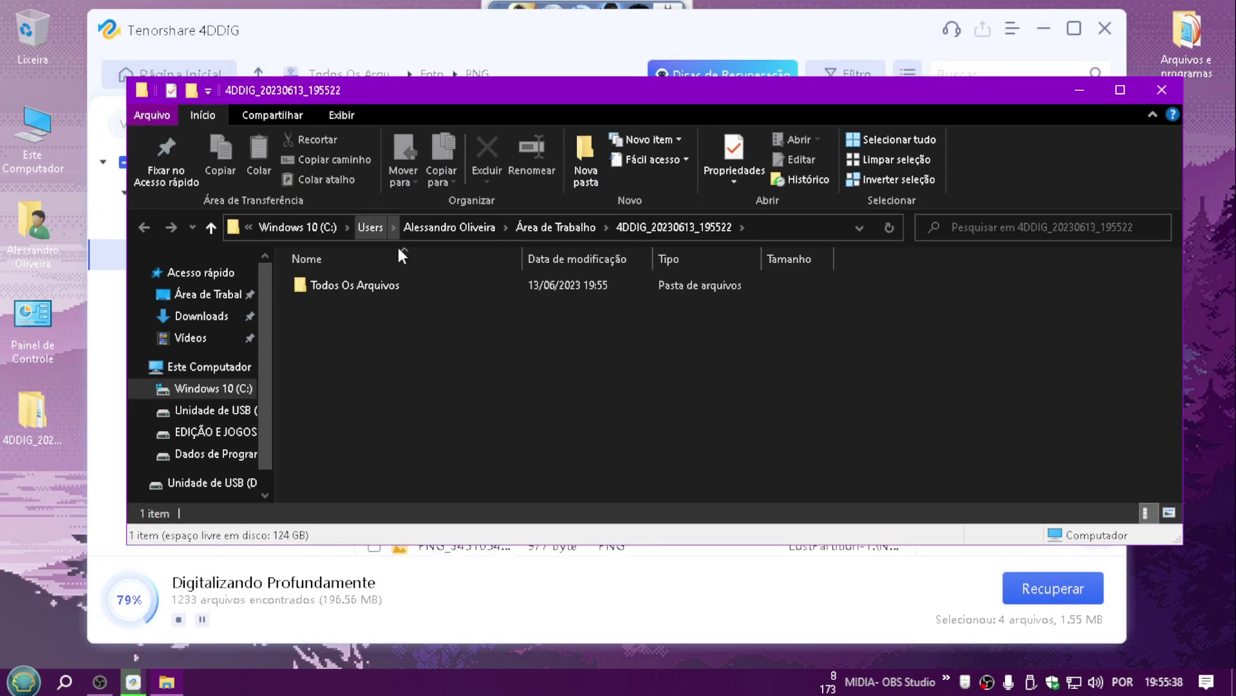
double_click(352, 283)
double_click(352, 283)
double_click(340, 290)
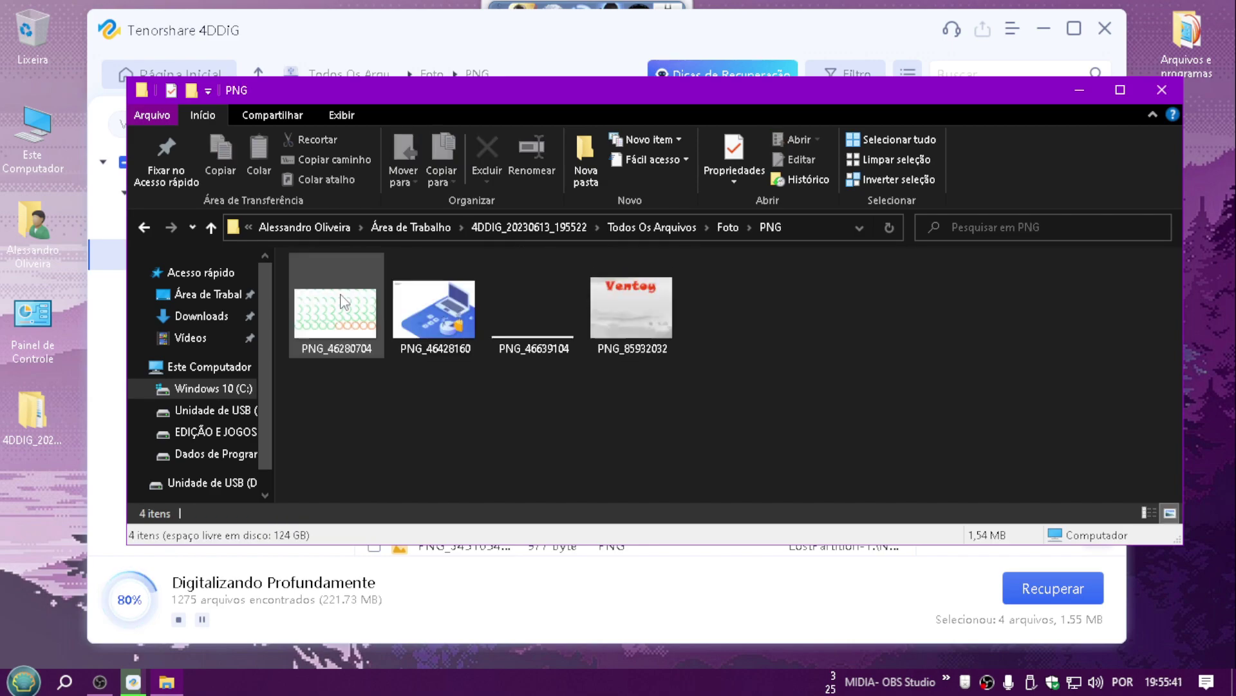
left_click_drag(764, 275, 194, 410)
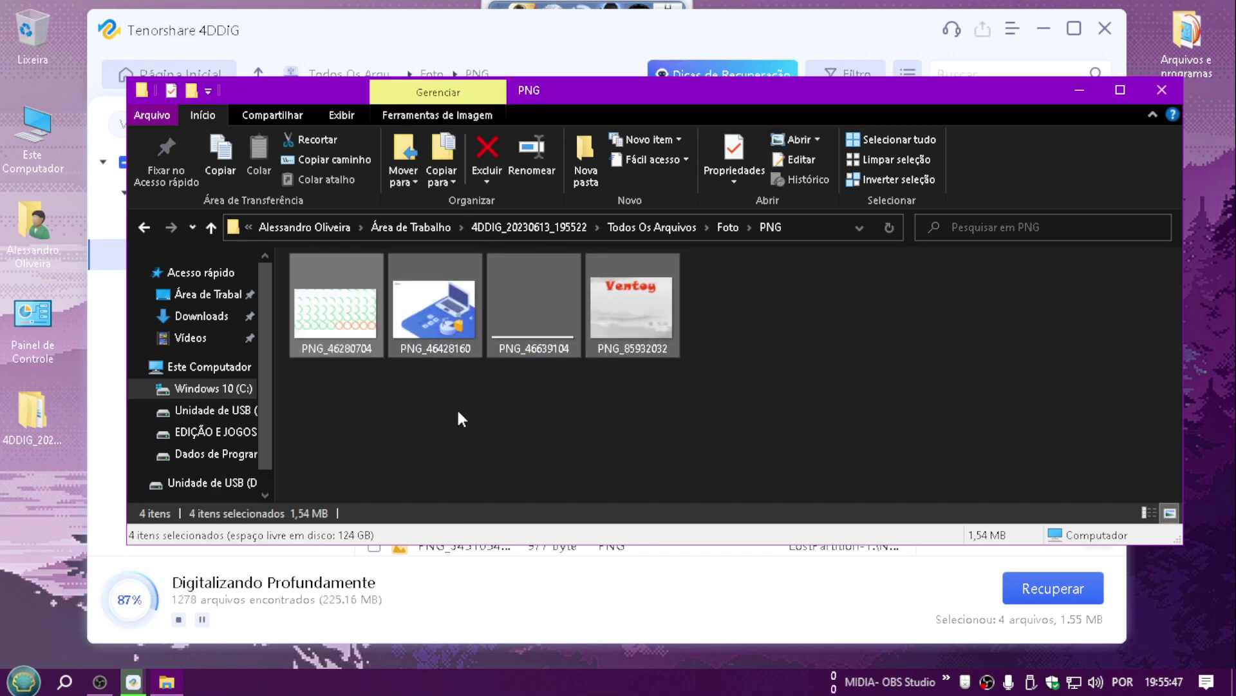
left_click(733, 426)
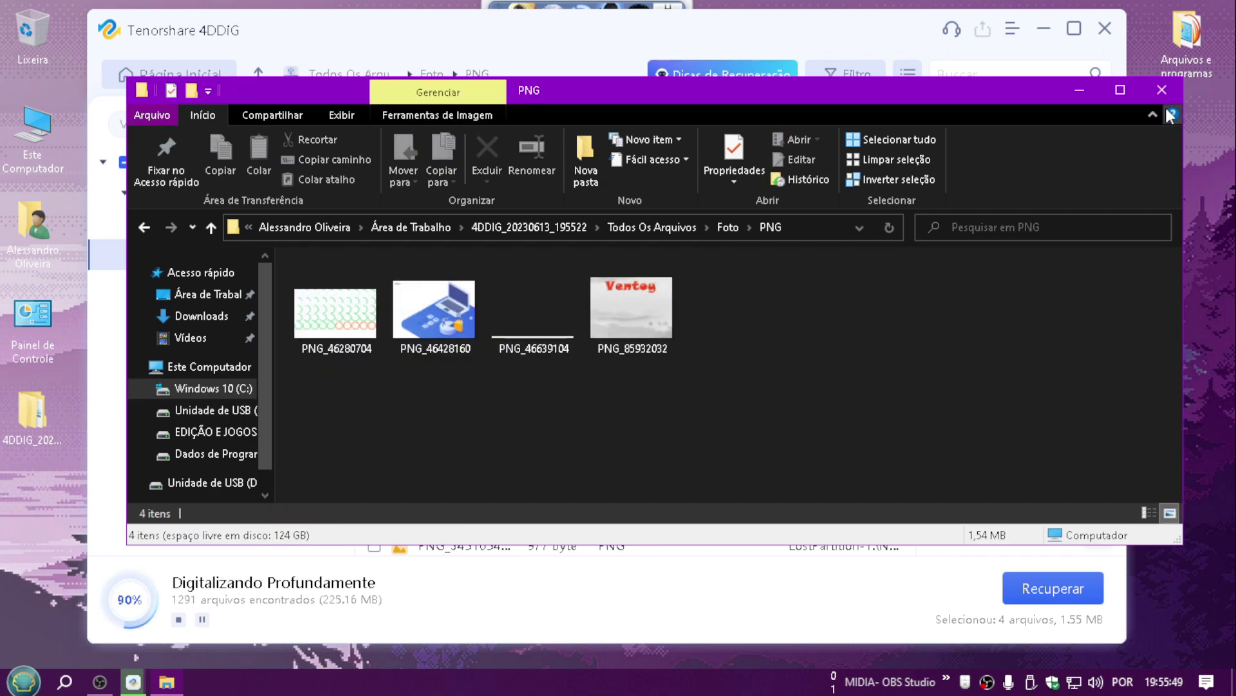
left_click(1162, 93)
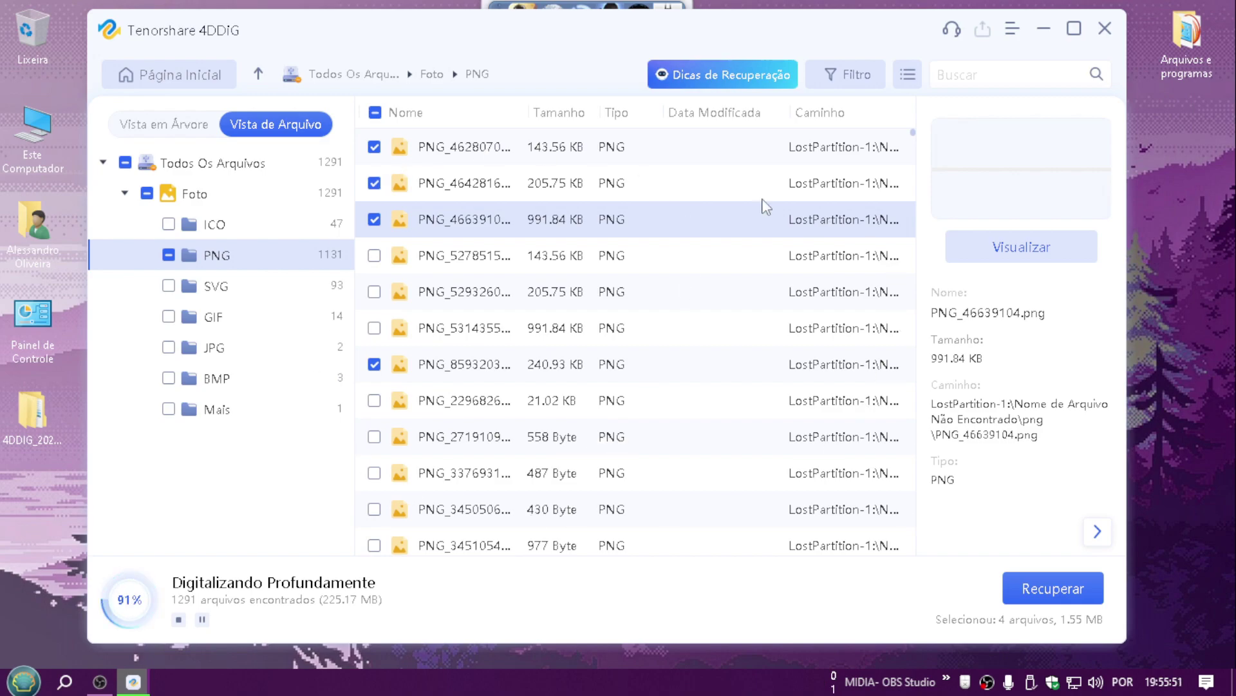
Step: Return to the recovery program's home page, look through the available locations, and close the program
left_click(129, 76)
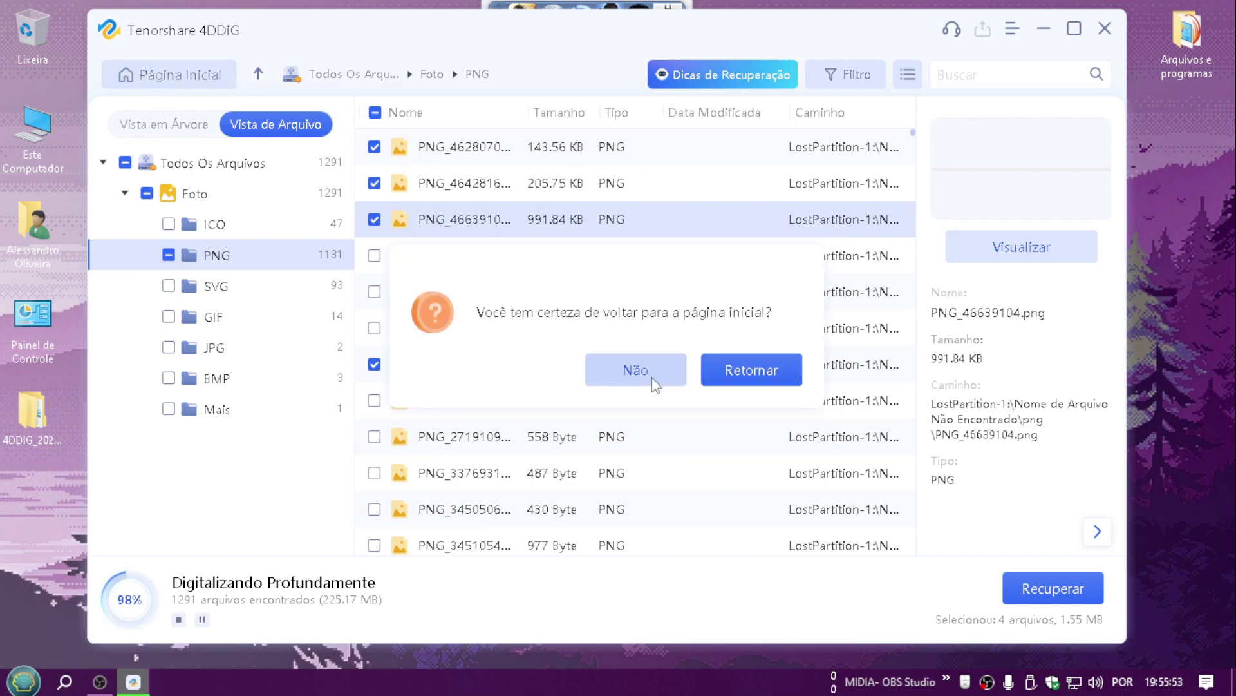
left_click(751, 372)
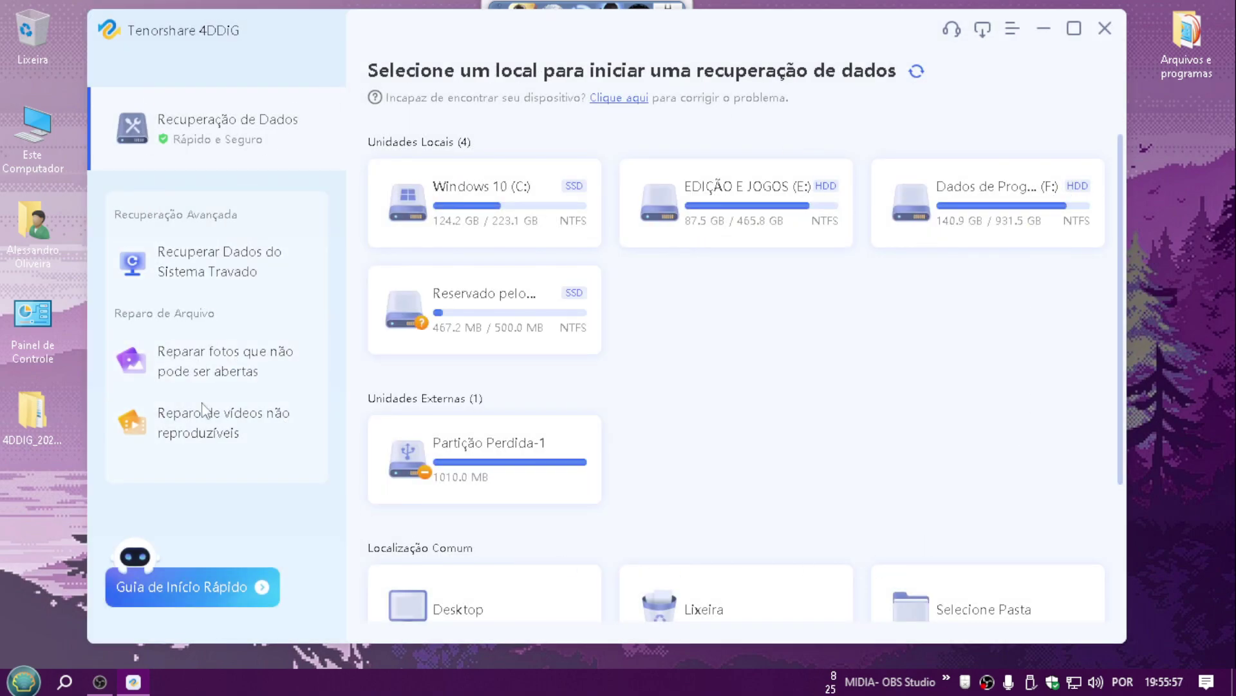
scroll(957, 533, "down", 3)
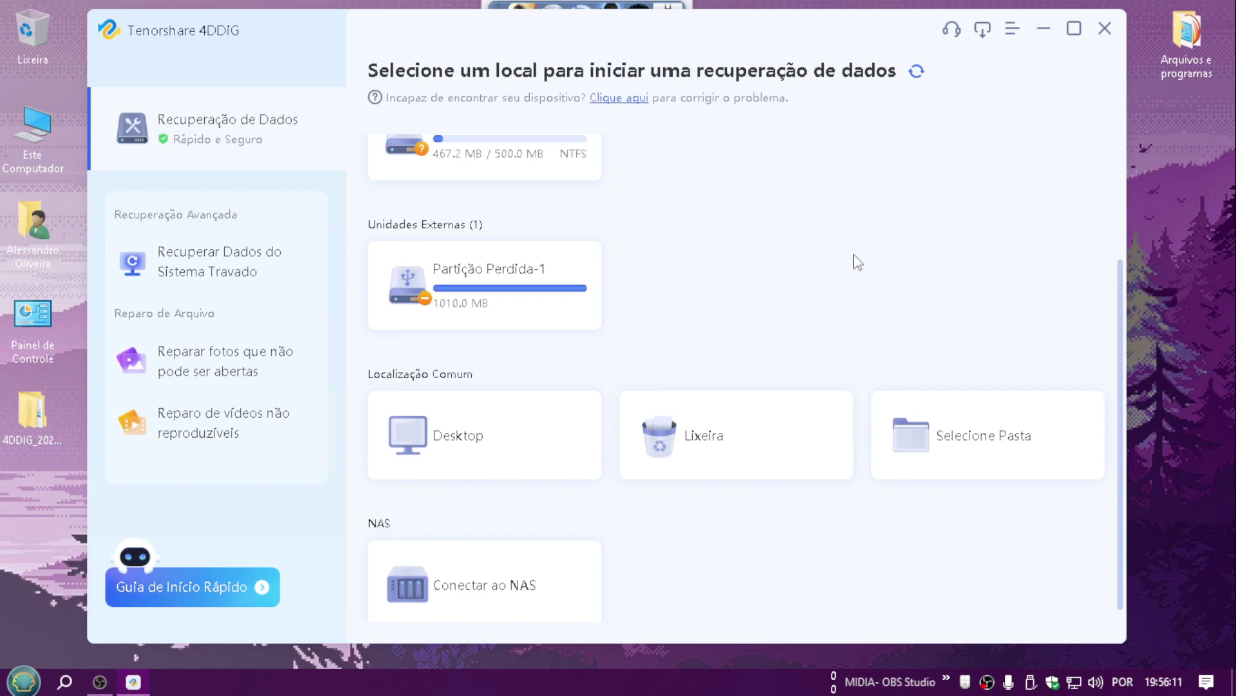
left_click(1105, 28)
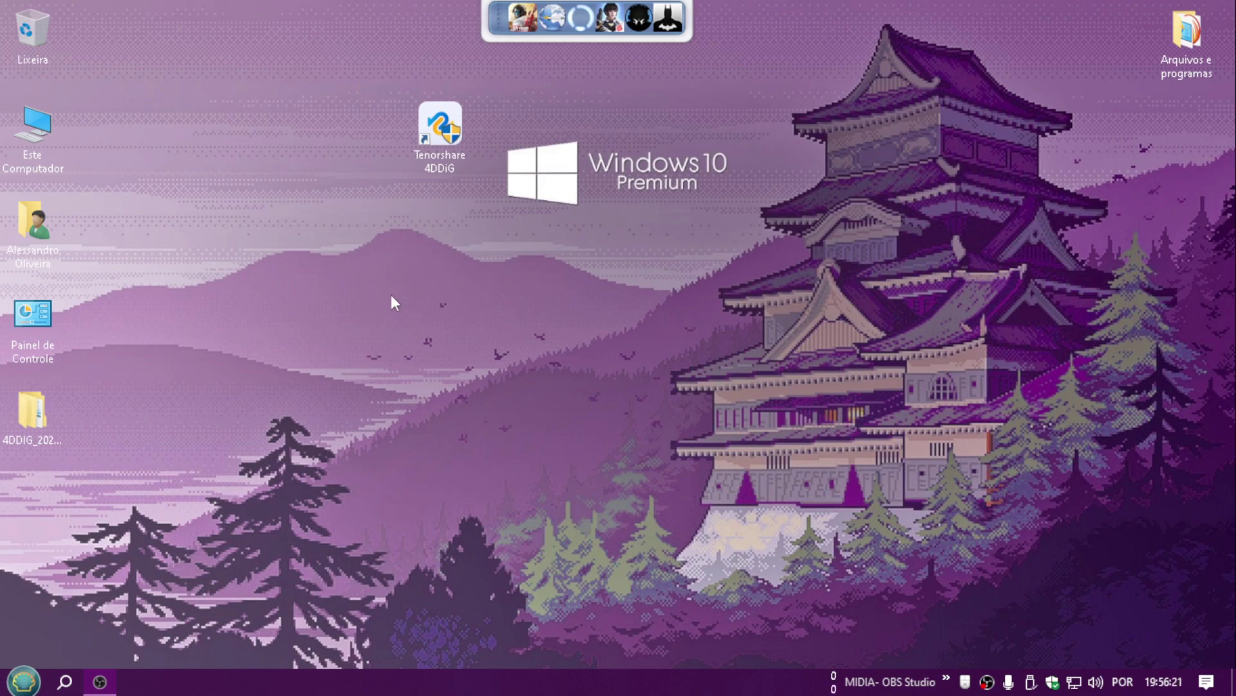
right_click(30, 130)
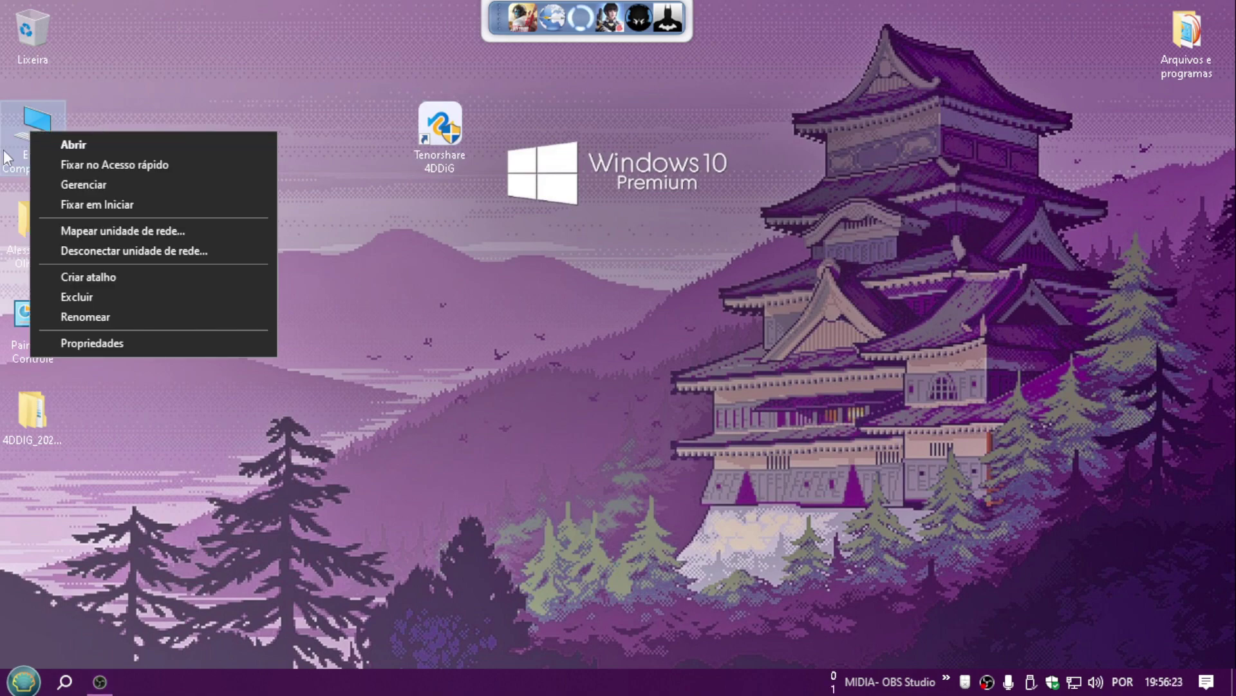
left_click(125, 105)
right_click(33, 141)
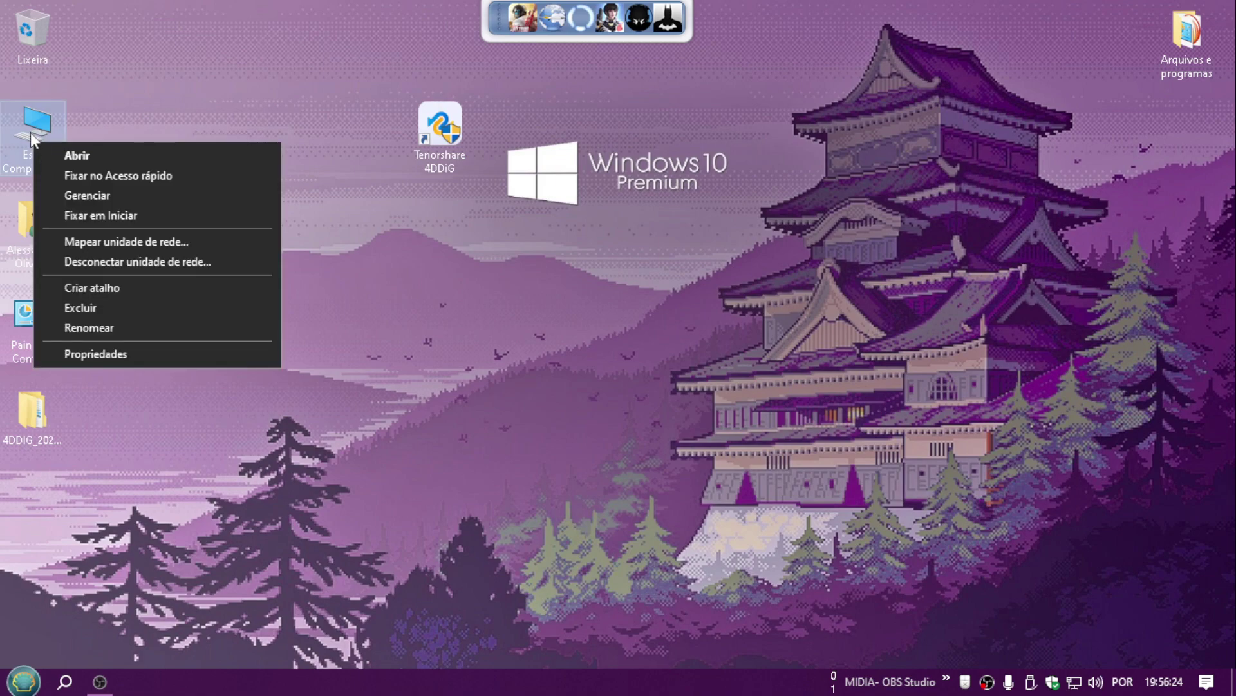
left_click_drag(172, 87, 1, 169)
Step: Create a new folder with the default name Nova pasta on the desktop and open it in File Explorer
right_click(137, 164)
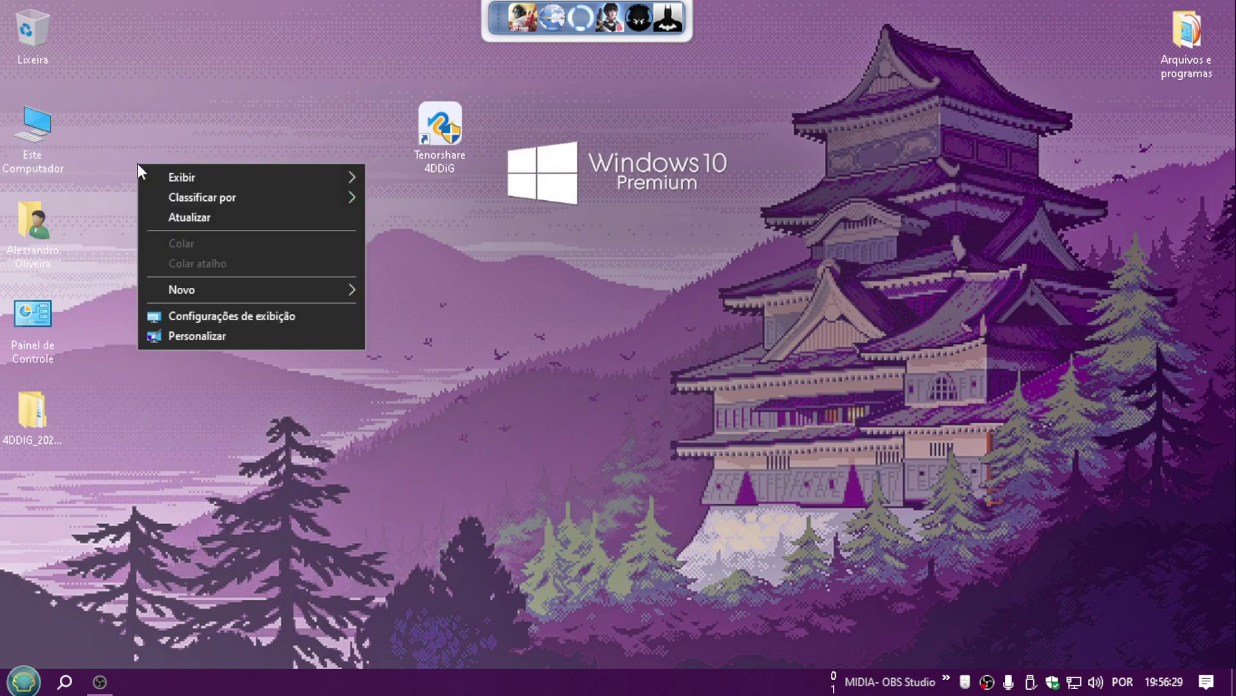
mouse_move(204, 291)
left_click(396, 292)
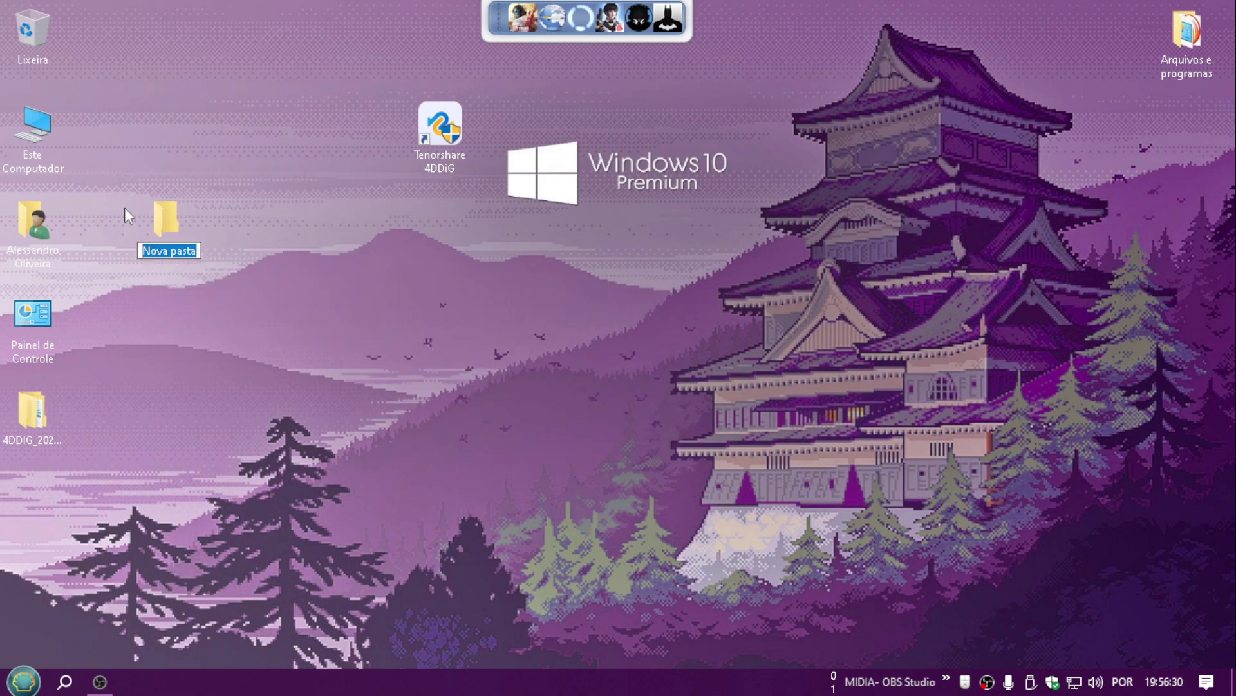
left_click(169, 218)
double_click(171, 222)
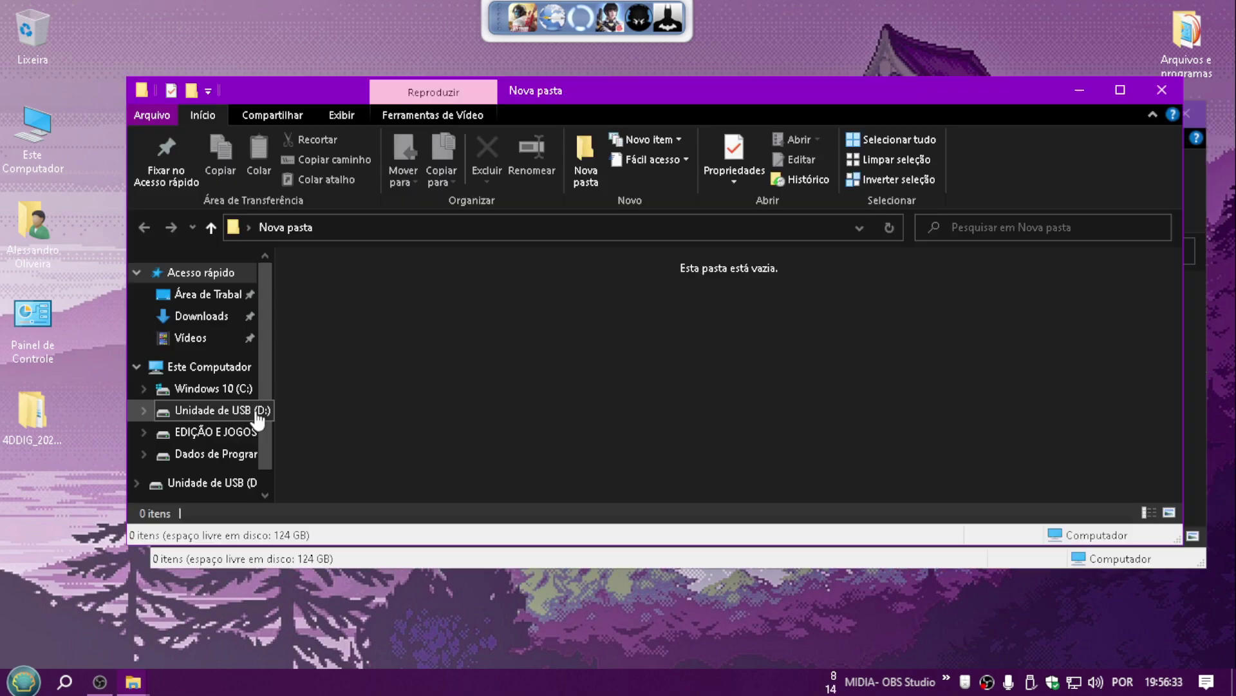
Step: Open the computer's management console from Este Computador and show Gerenciamento de disco
right_click(204, 367)
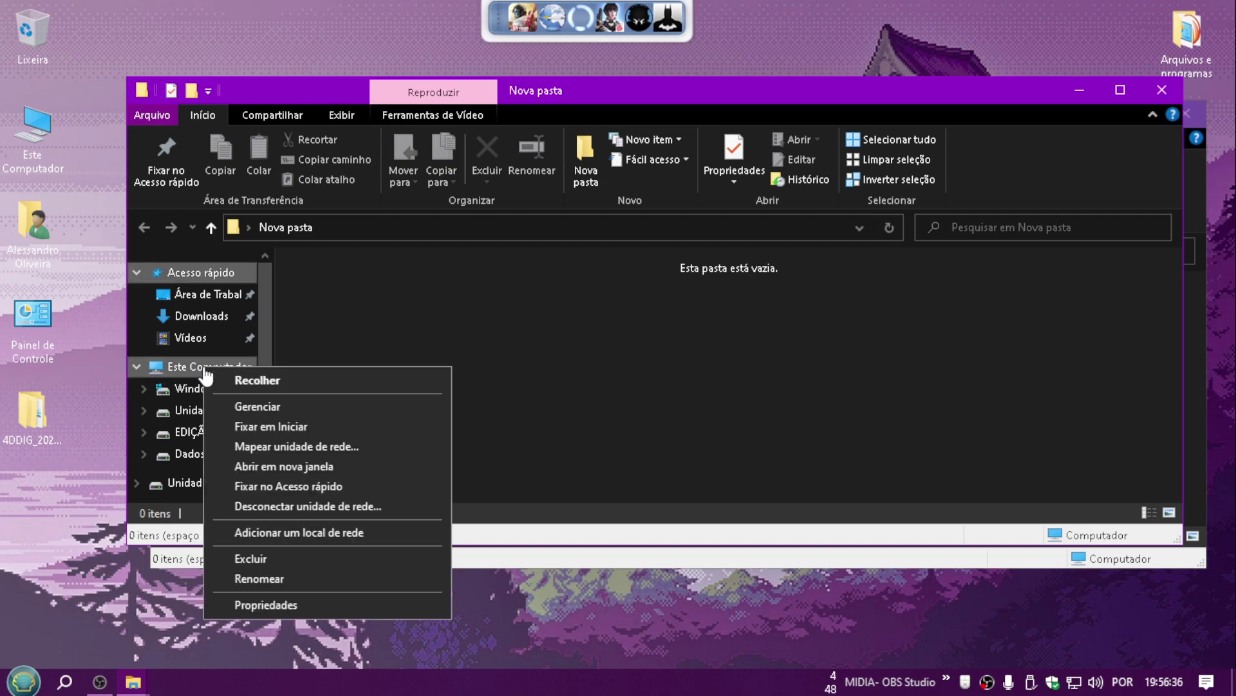
left_click(250, 407)
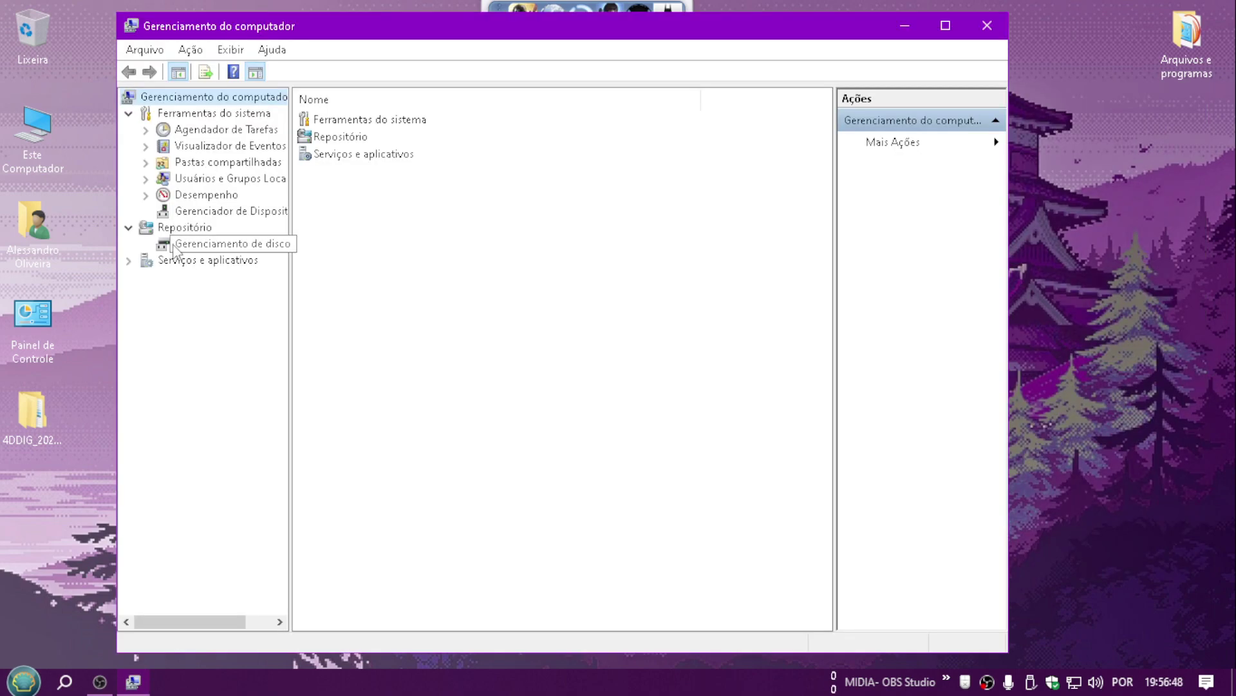
left_click(219, 246)
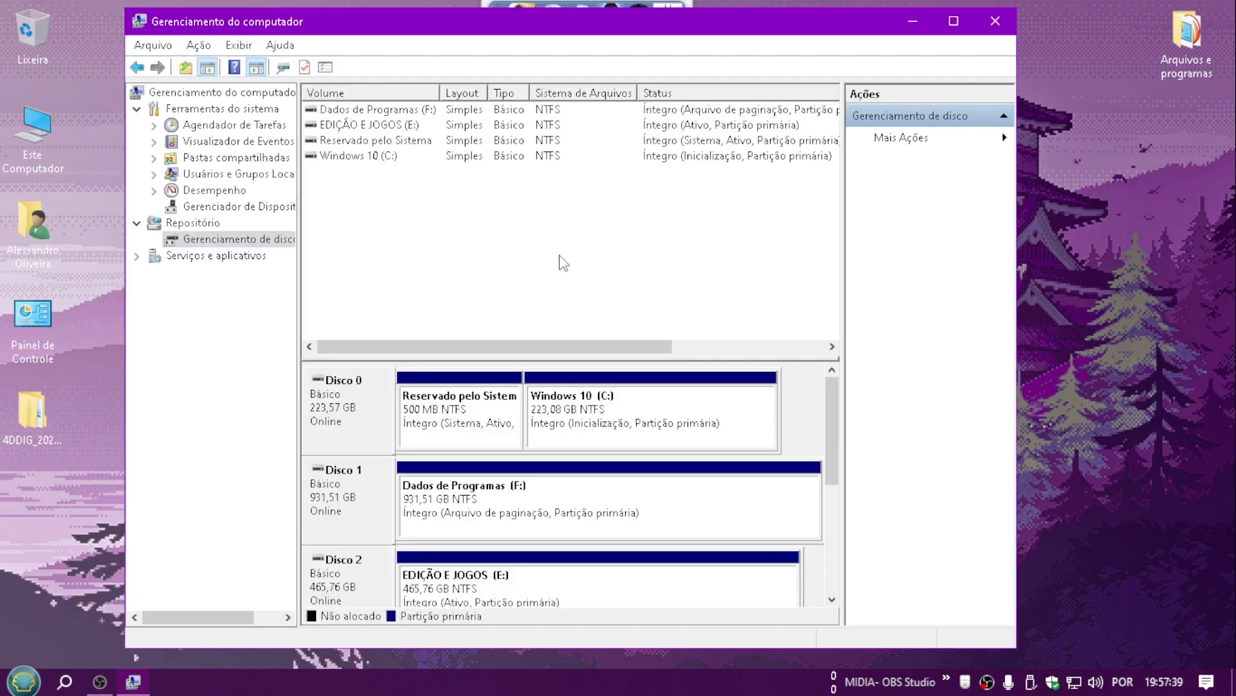
Step: Create a simple volume in Disco 4's unallocated space, quick-formatted as NTFS with the label Novo volume, and close its folder window
left_click_drag(832, 428, 832, 538)
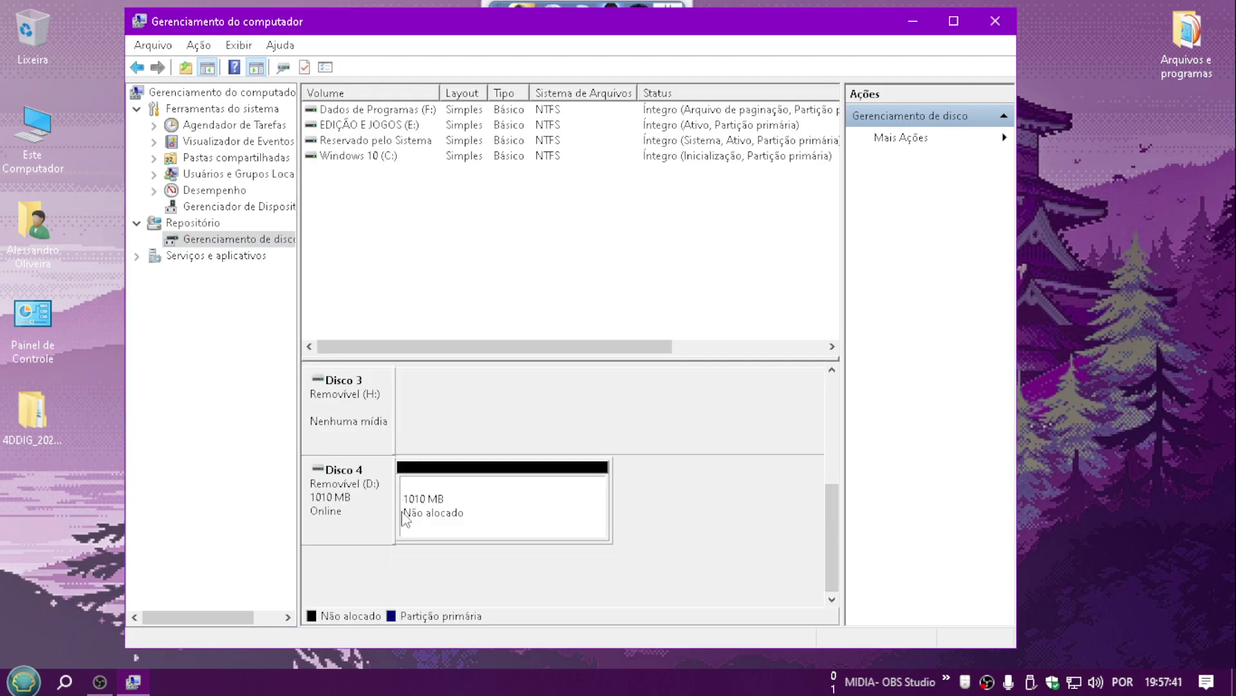
right_click(451, 507)
left_click(493, 516)
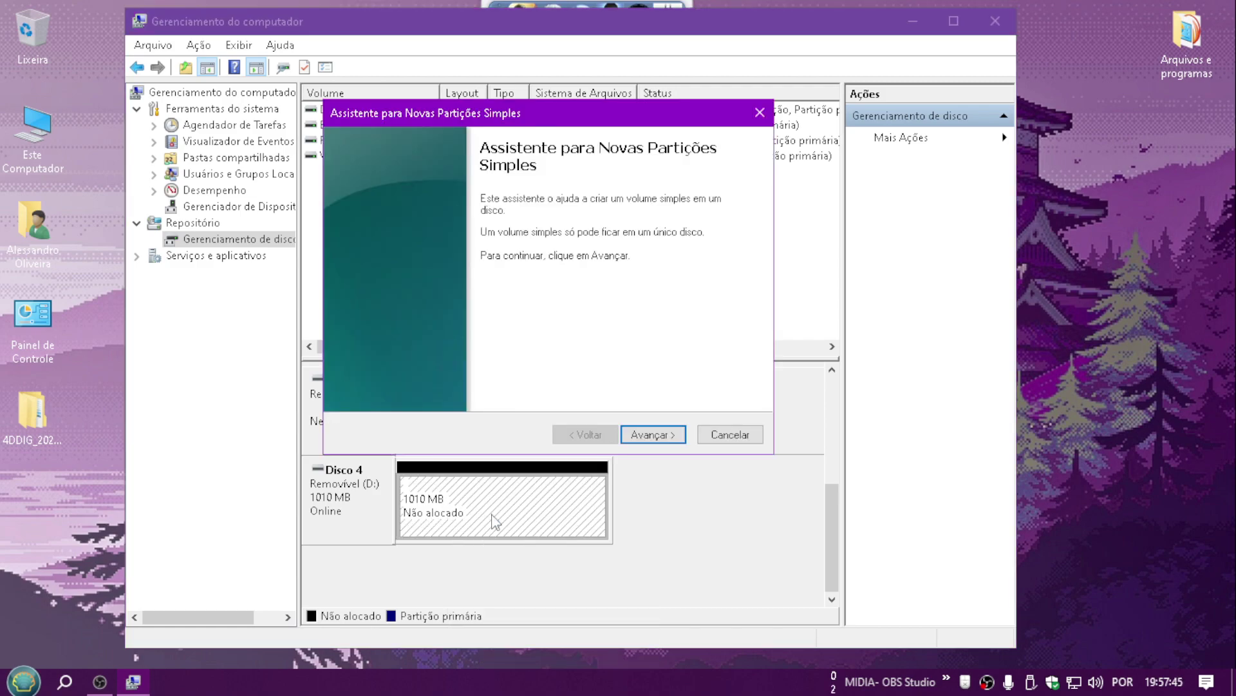
left_click(647, 434)
left_click(664, 436)
left_click(663, 436)
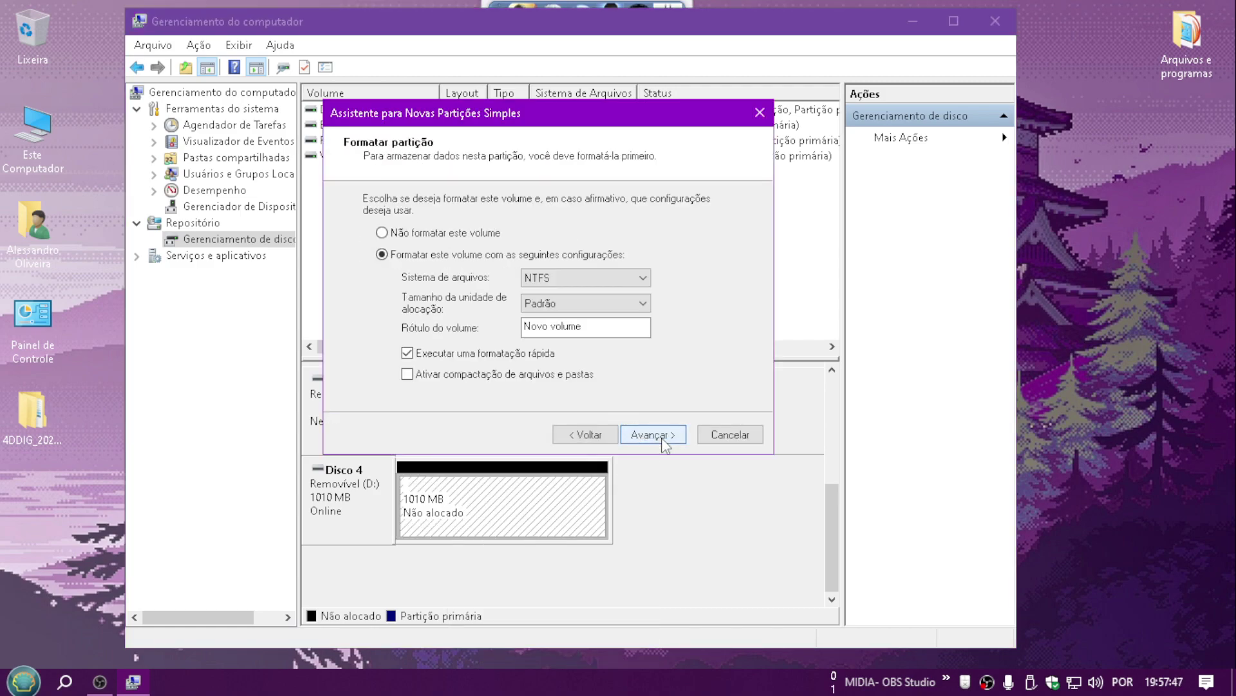
left_click(664, 436)
left_click(664, 436)
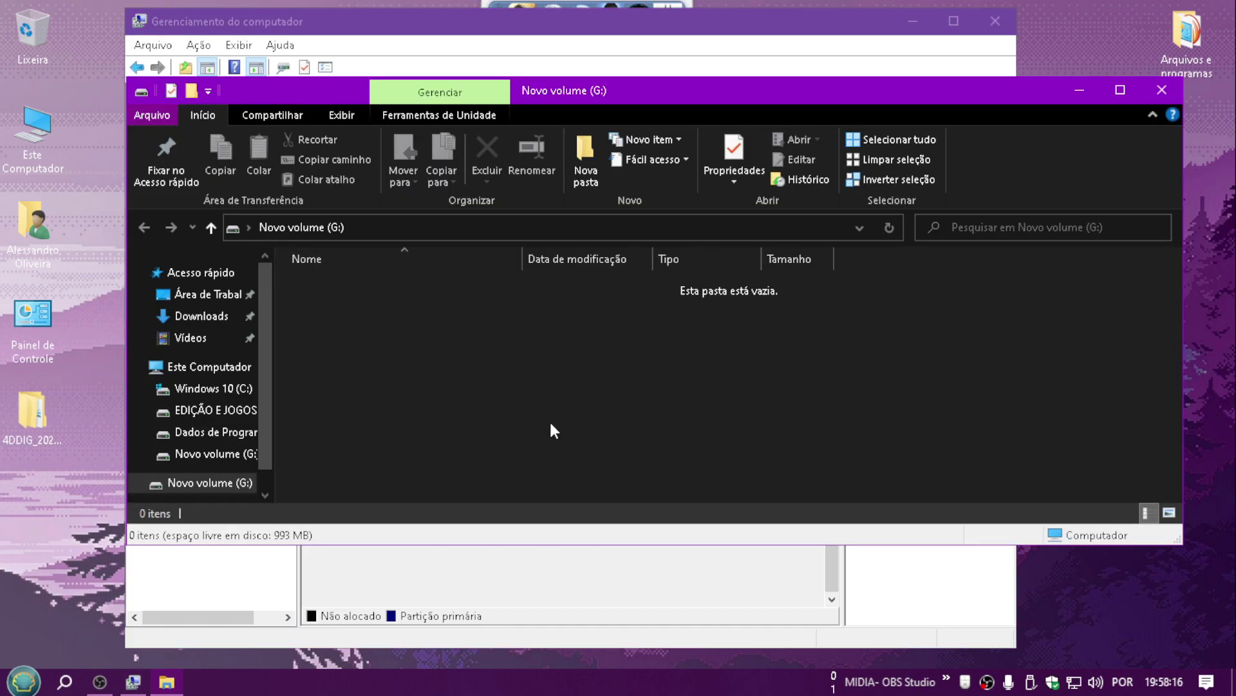
left_click(1162, 91)
left_click(423, 514)
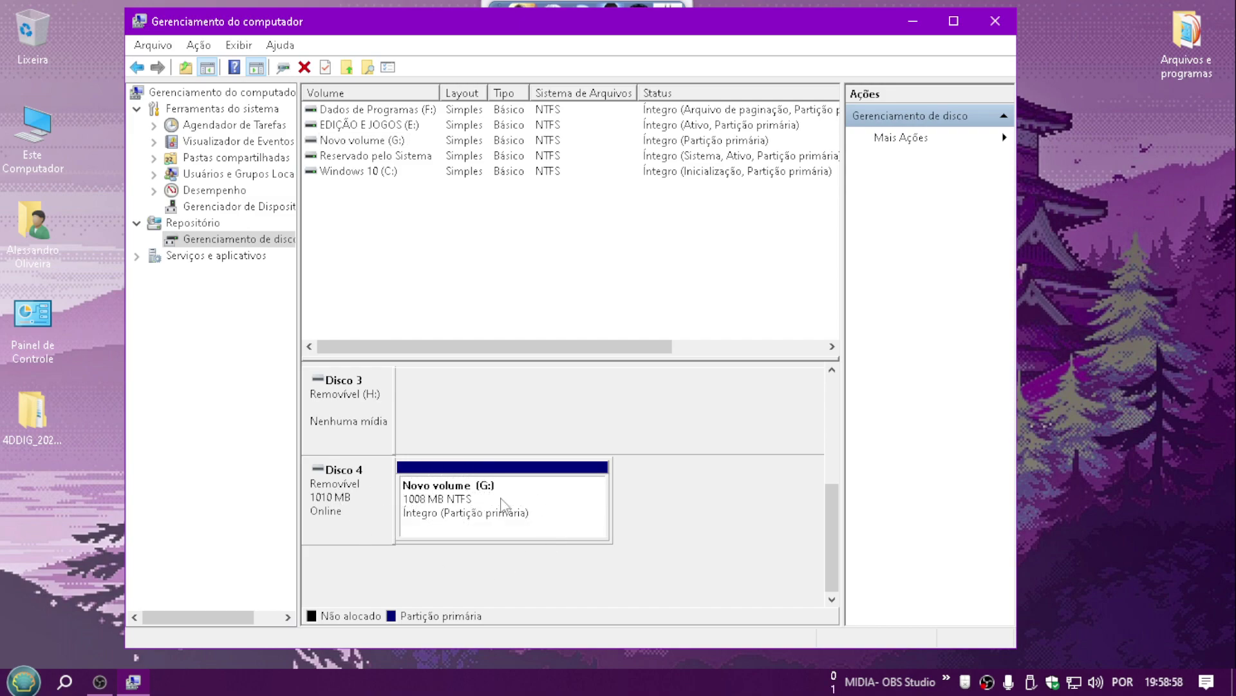
Step: Eject the USB 2.0 drive safely, check the disk list, and close the Novo volume (G:) window once the drive is reconnected
left_click(1031, 681)
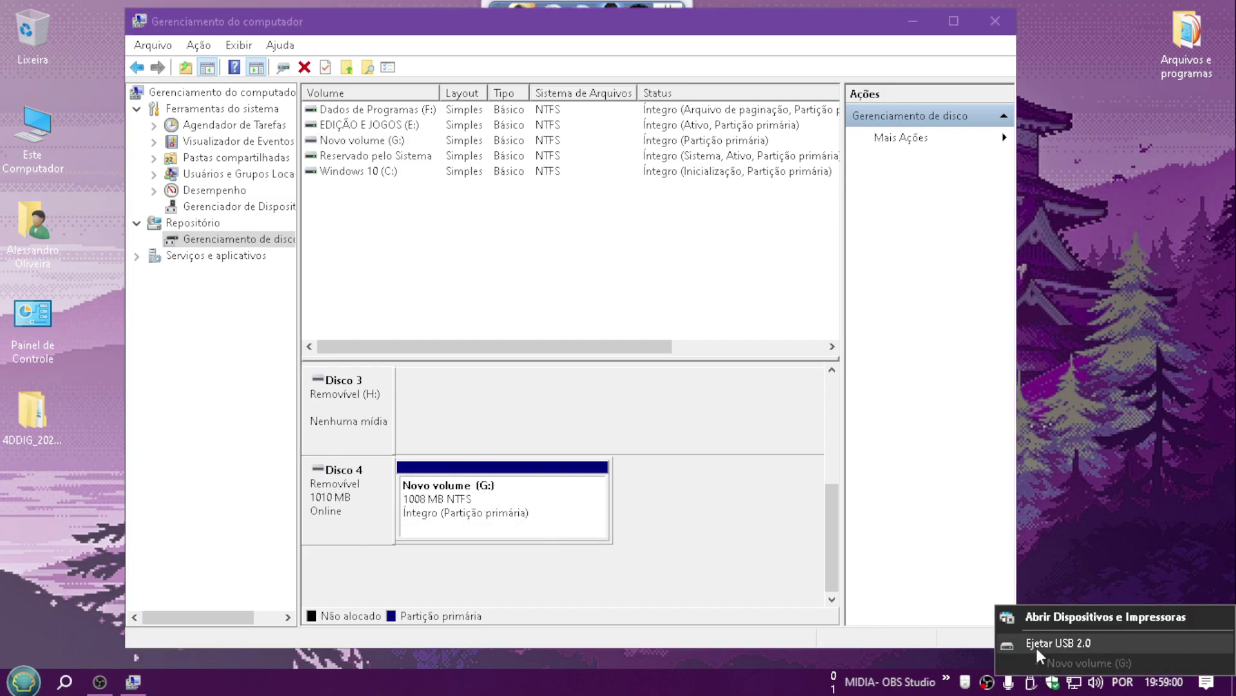
left_click(1080, 644)
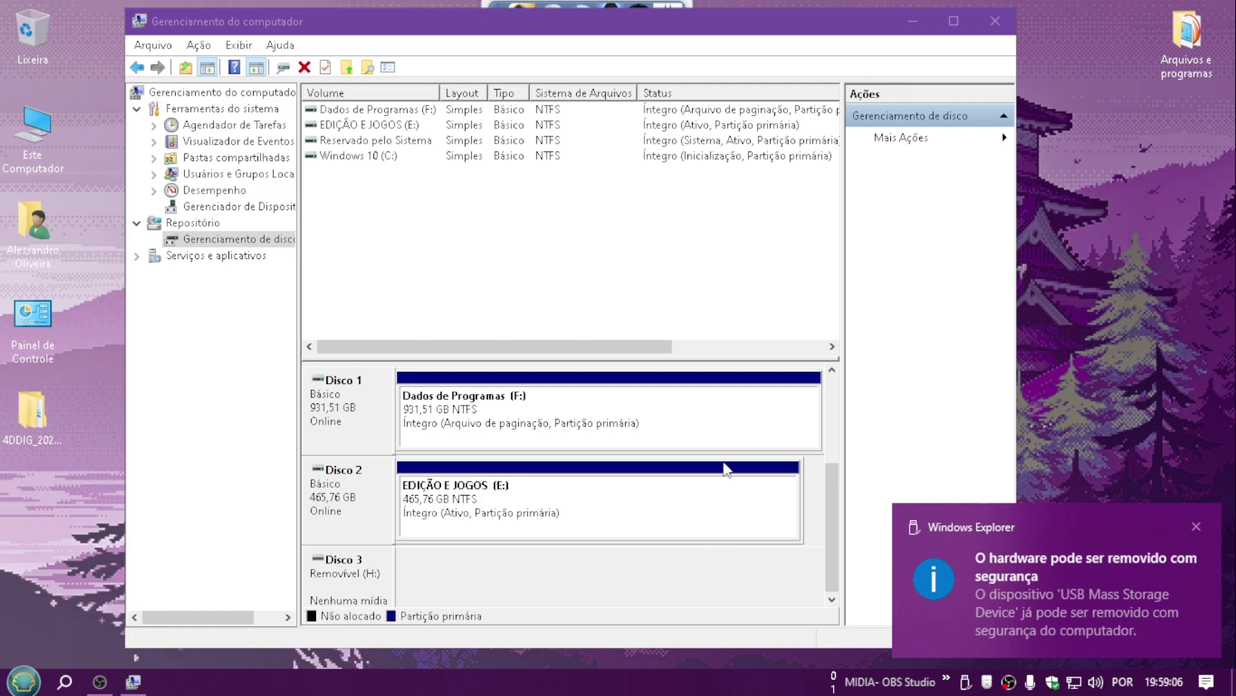
mouse_move(831, 528)
left_mouse_down()
mouse_move(831, 399)
mouse_move(827, 537)
left_mouse_up()
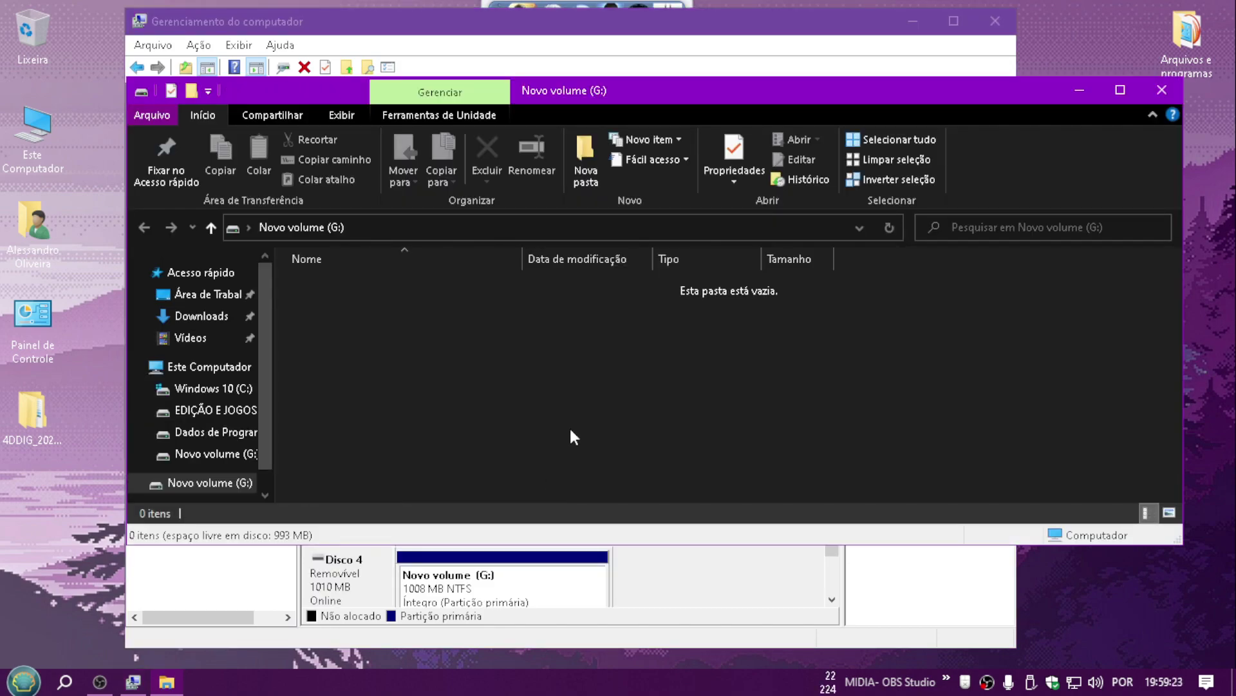
left_click(1162, 90)
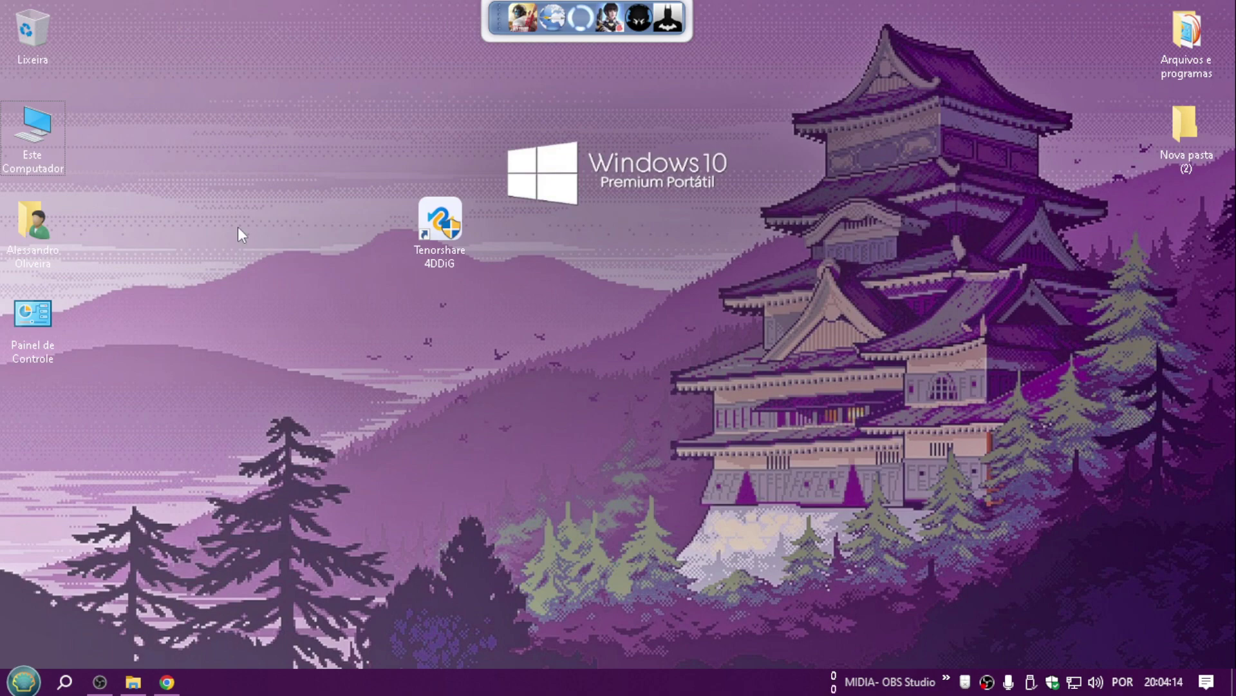
Step: Run the error check on Pen drive 1GB (G:) from its properties, choosing to verify and repair the drive
double_click(36, 134)
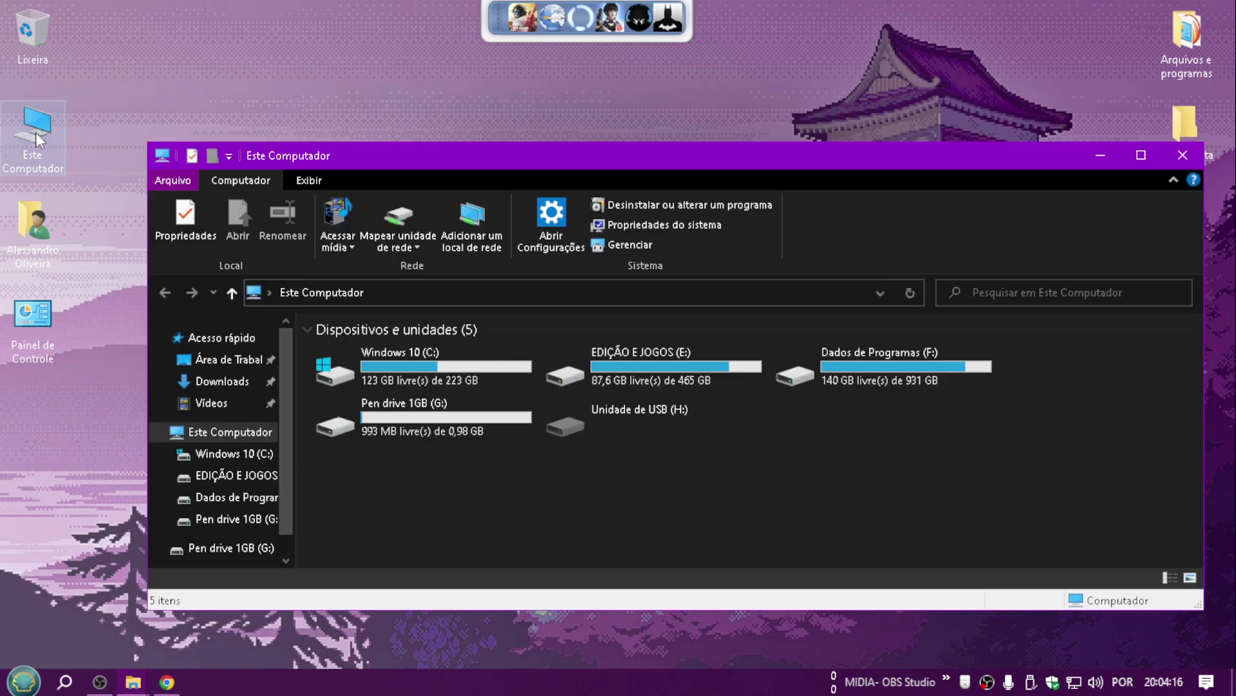
left_click(444, 427)
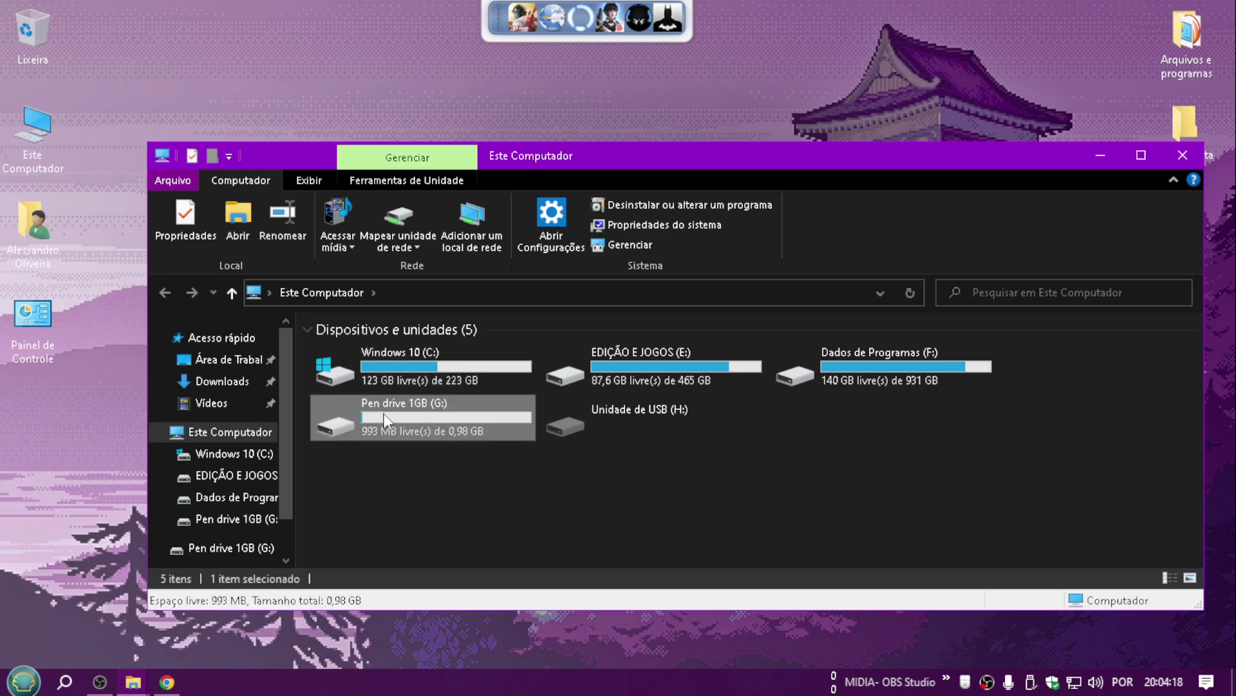
right_click(382, 412)
left_click(432, 655)
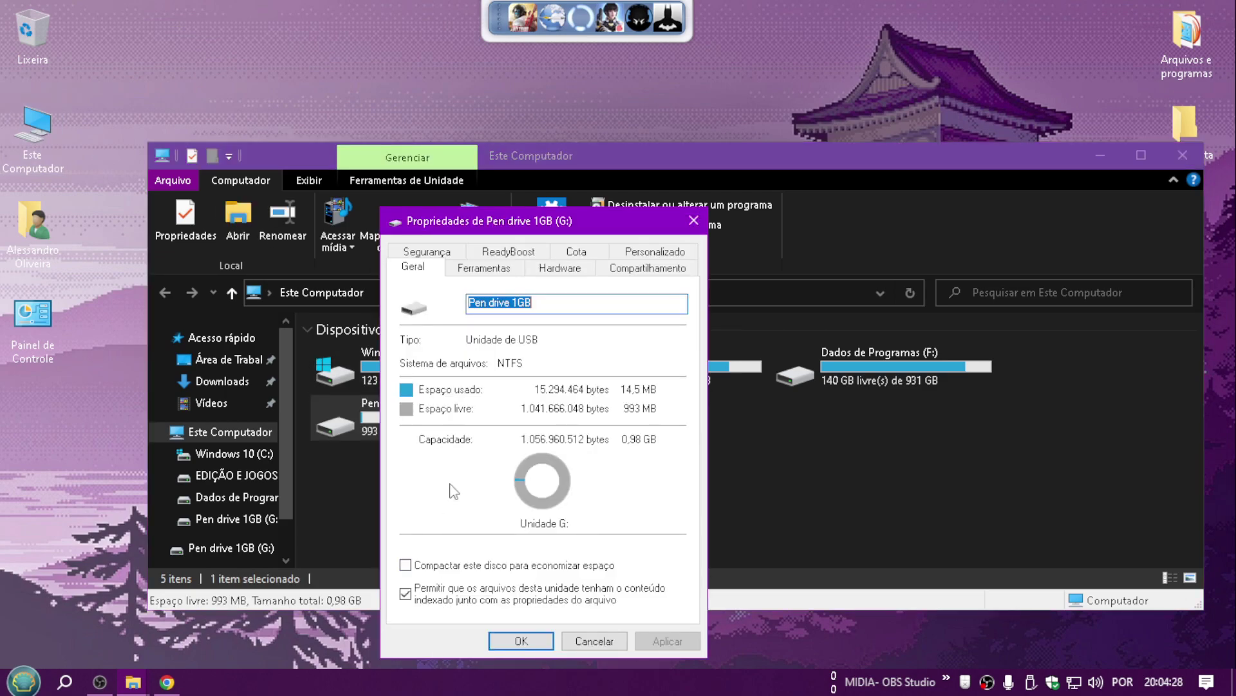
left_click(512, 270)
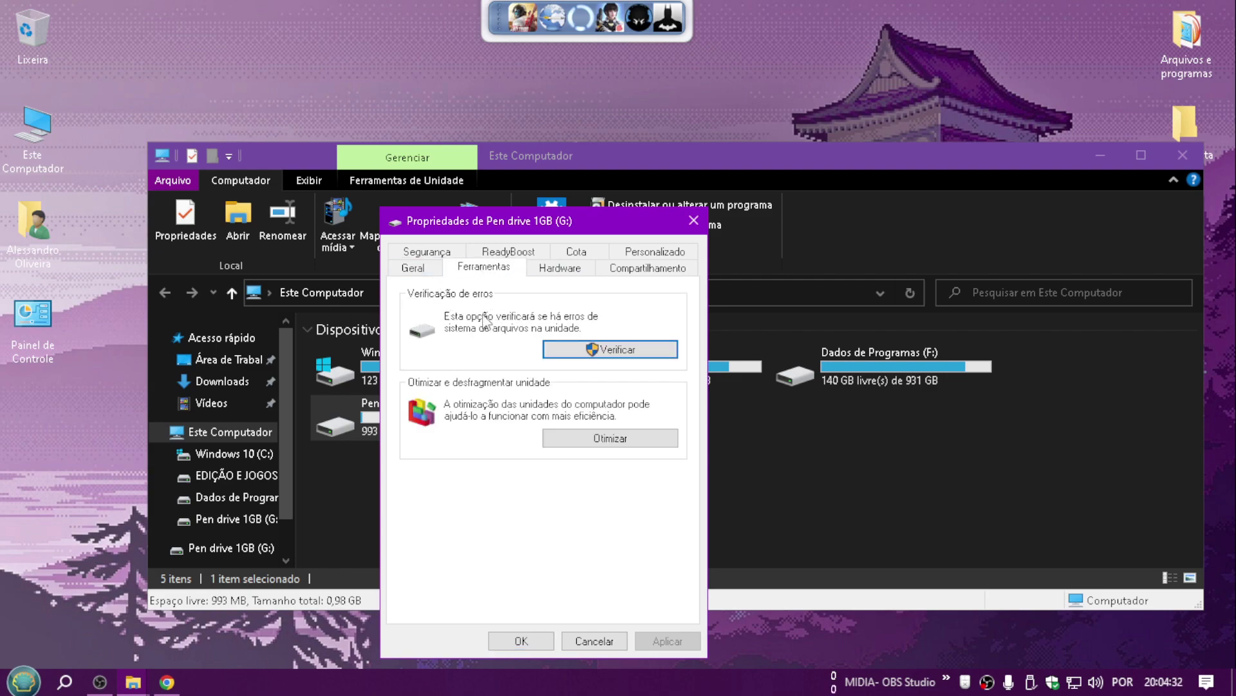
left_click(619, 351)
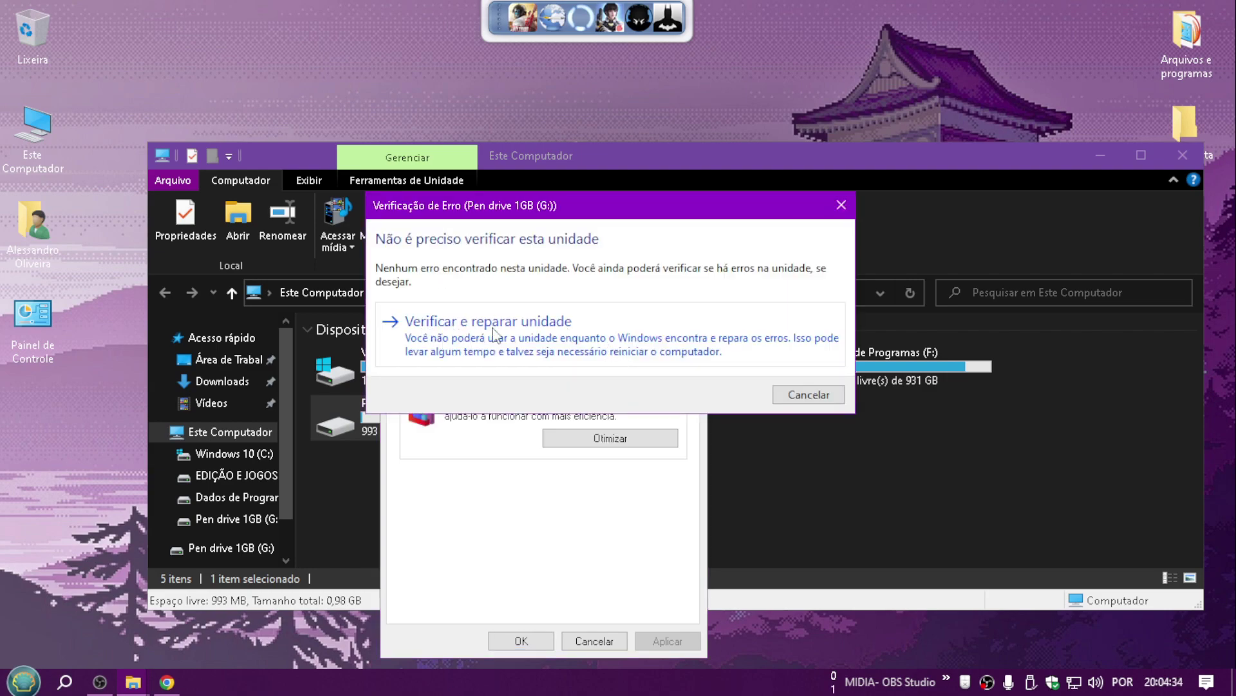
left_click(460, 330)
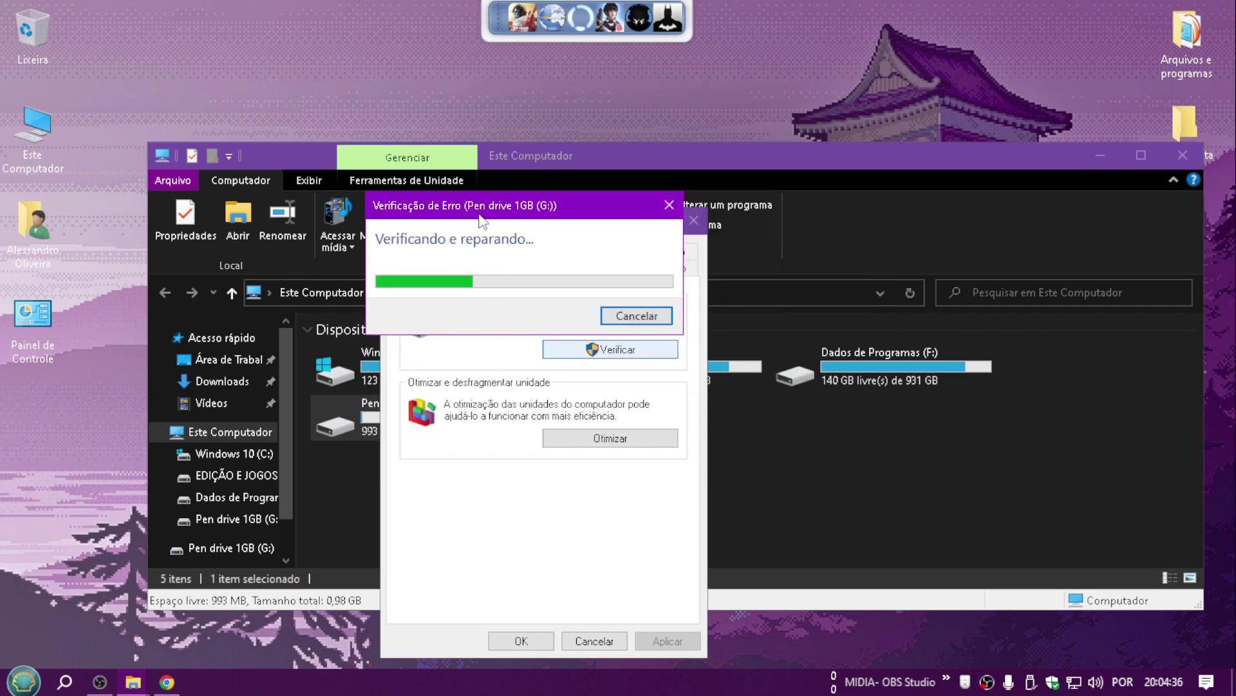
left_click_drag(482, 211, 527, 199)
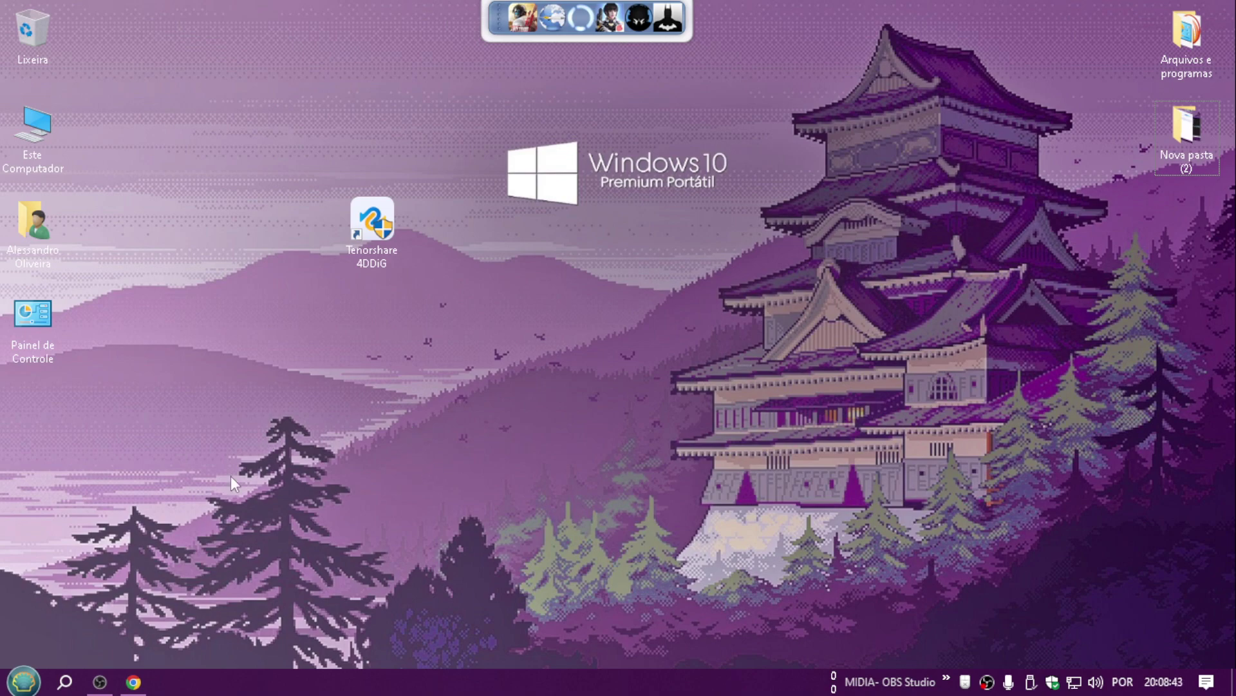
left_click(64, 682)
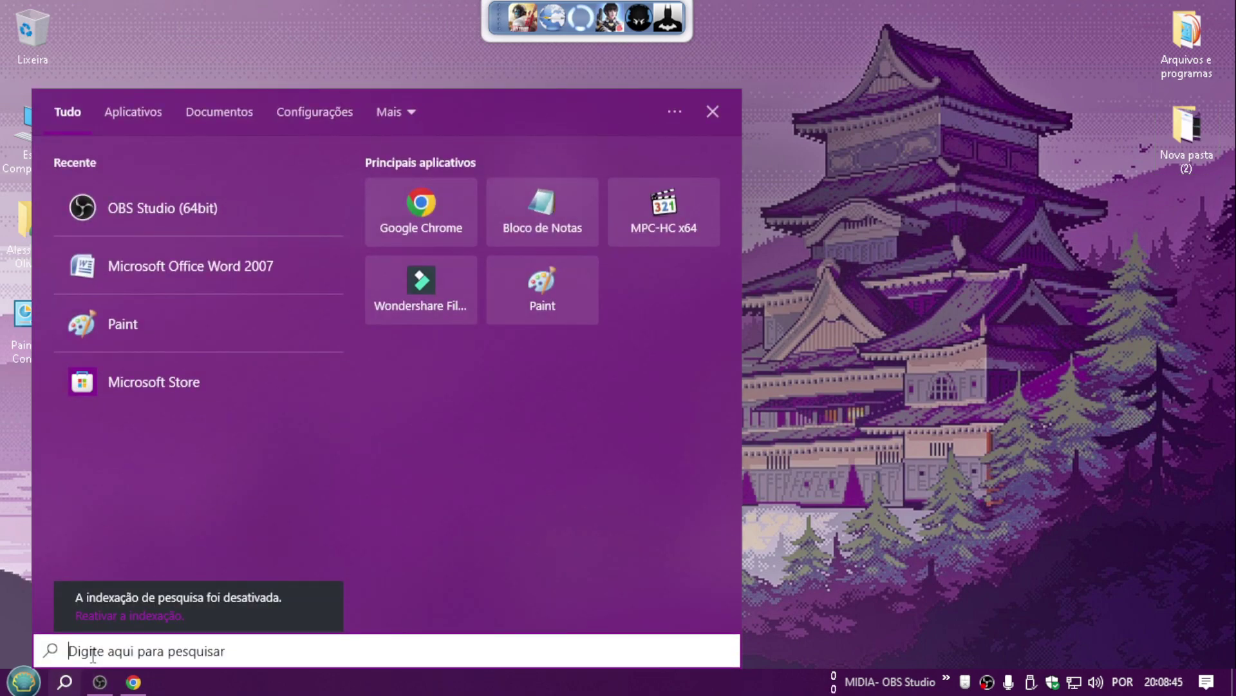
type("cmd")
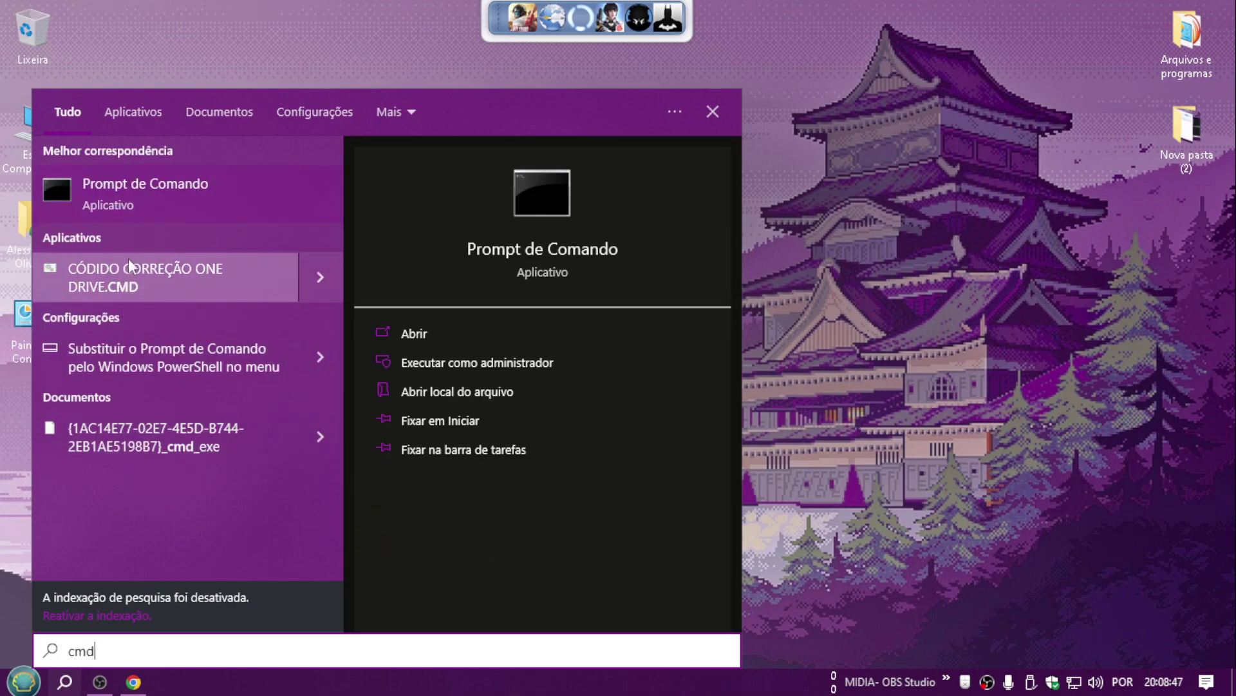
right_click(138, 195)
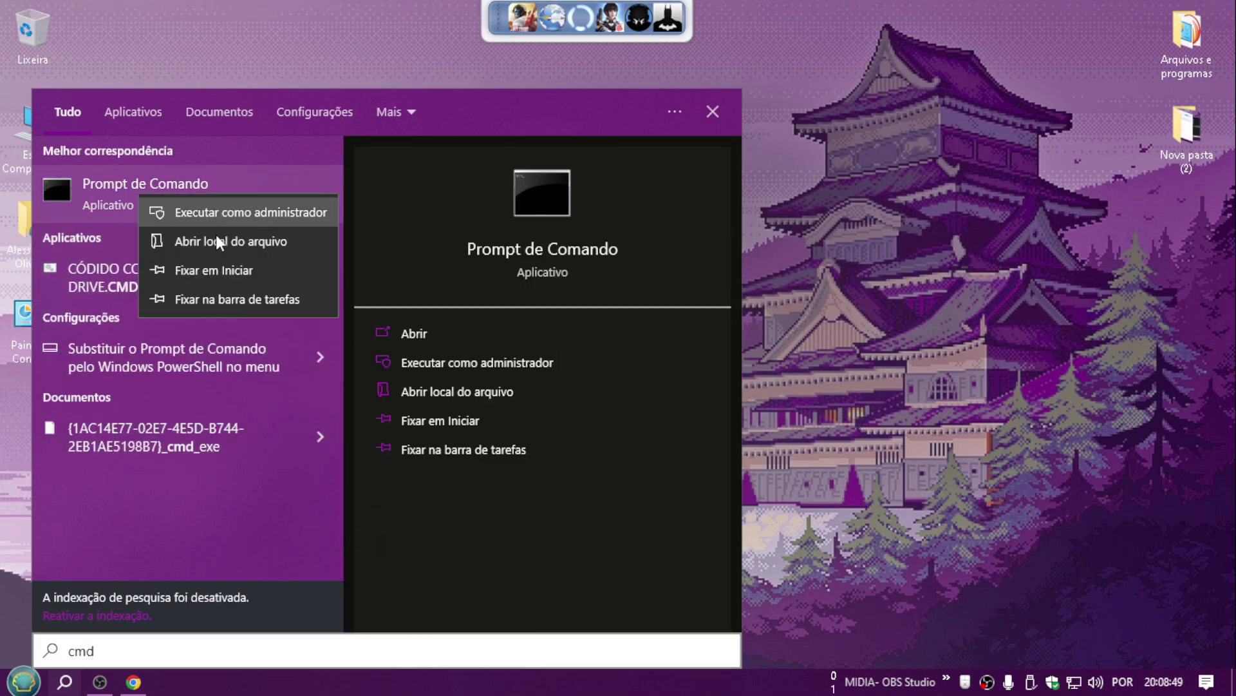
left_click(946, 469)
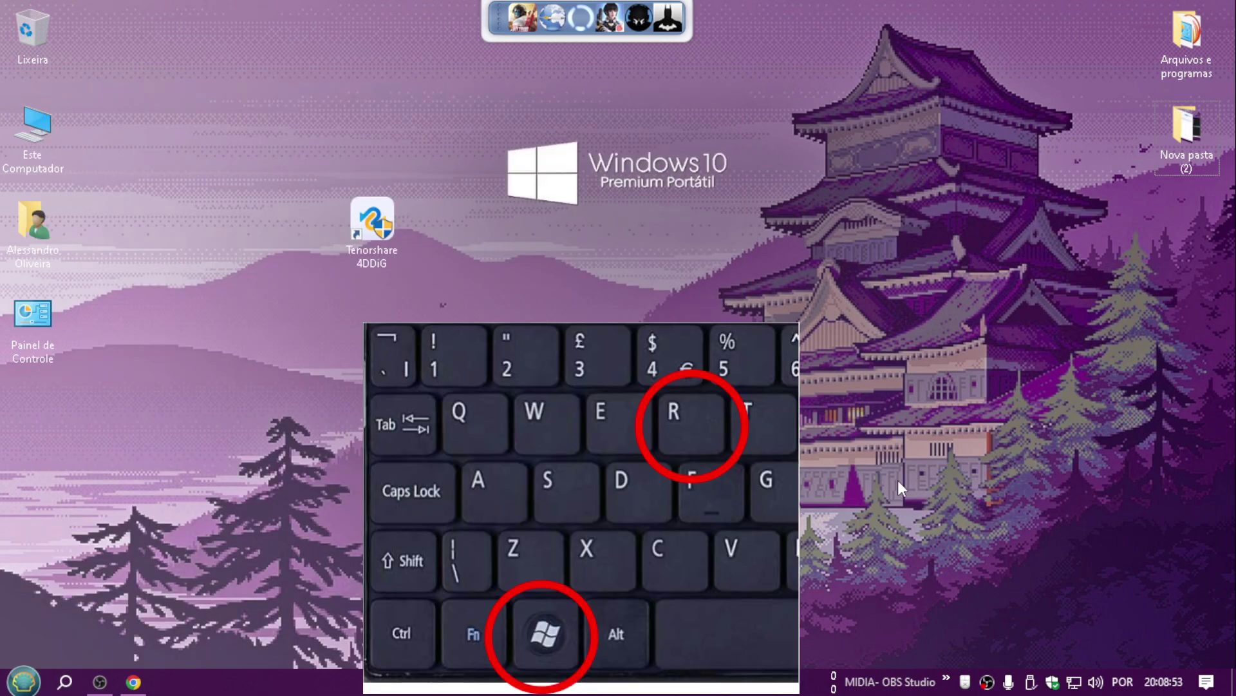
Step: Open the Command Prompt by running cmd from the Executar dialog
key("super+r")
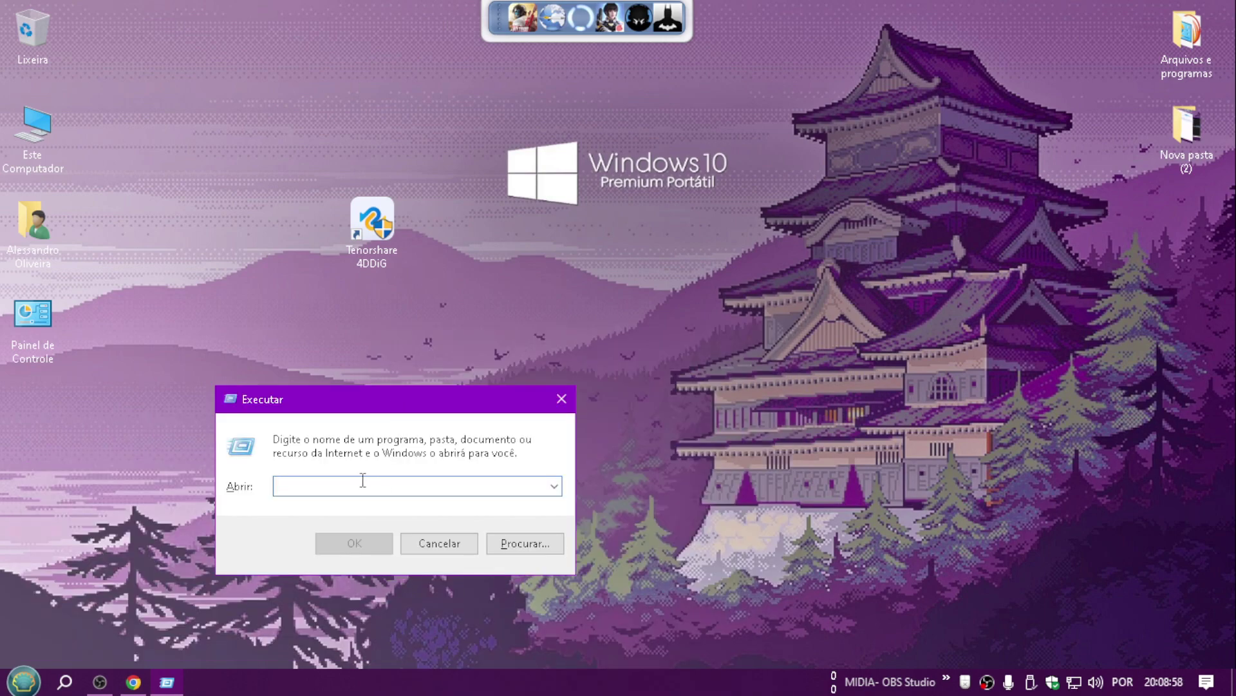
type("cmd")
key("Return")
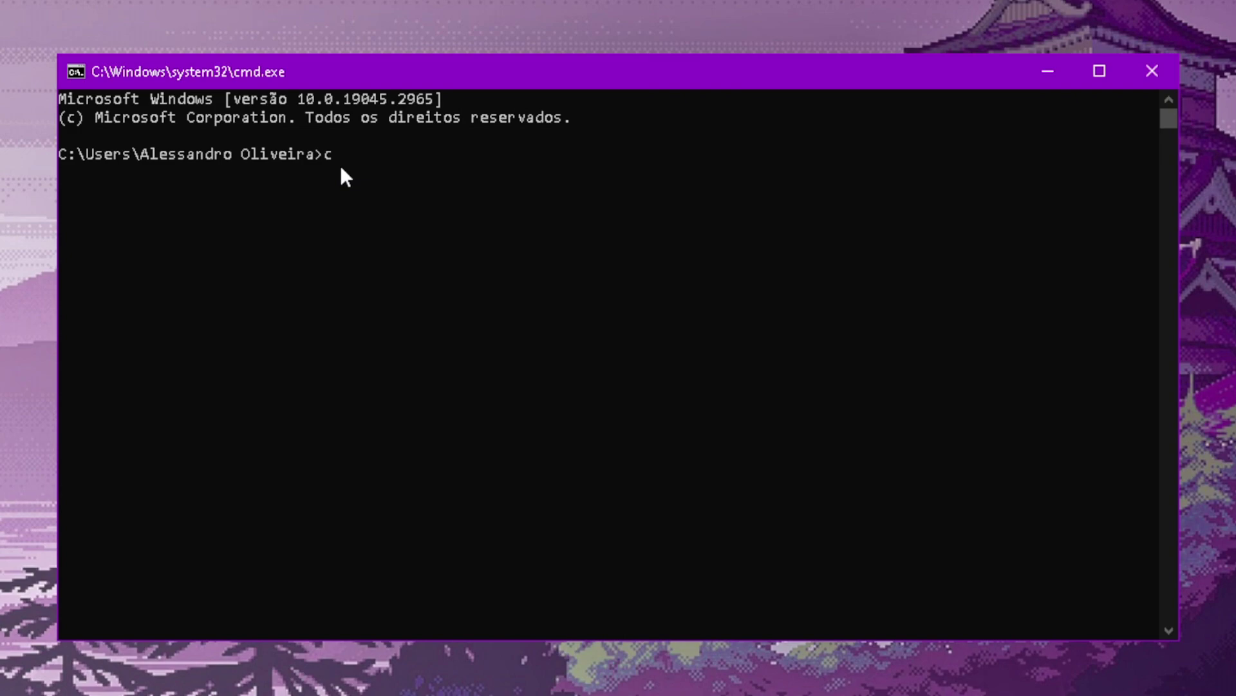
Step: Check and repair the pen drive with the command chkdsk G: /F, confirming its drive letter in Este Computador, and review the output
type("chkdsk")
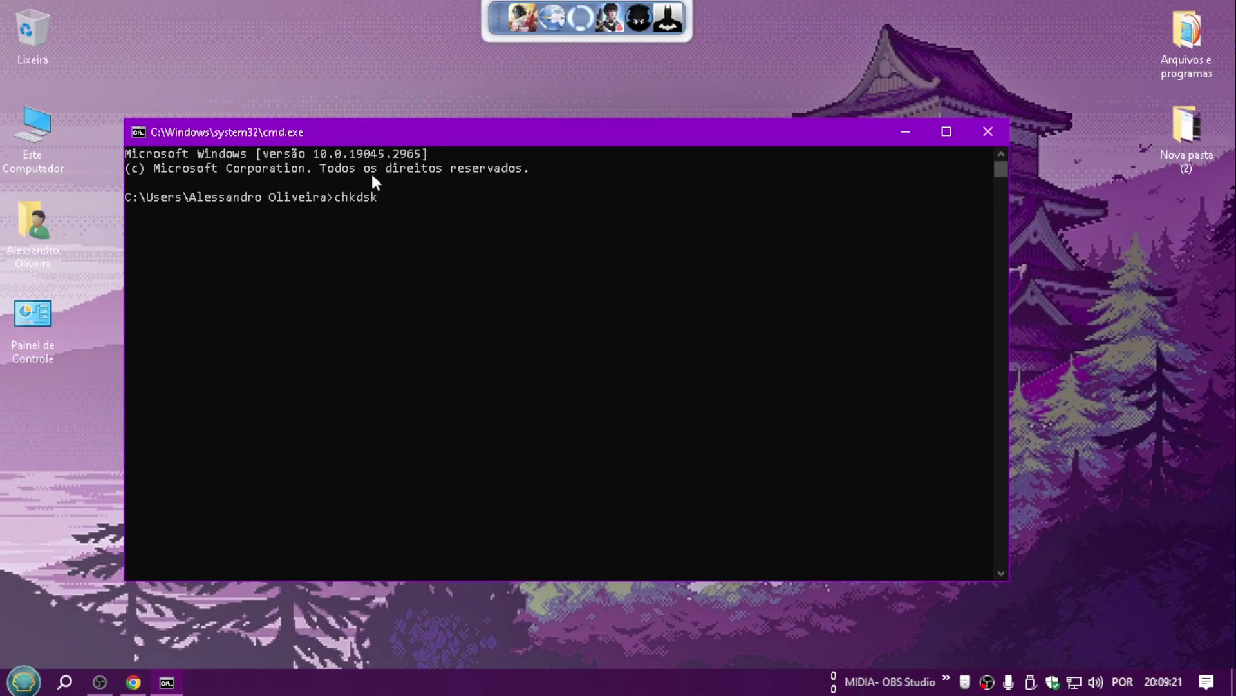
double_click(28, 144)
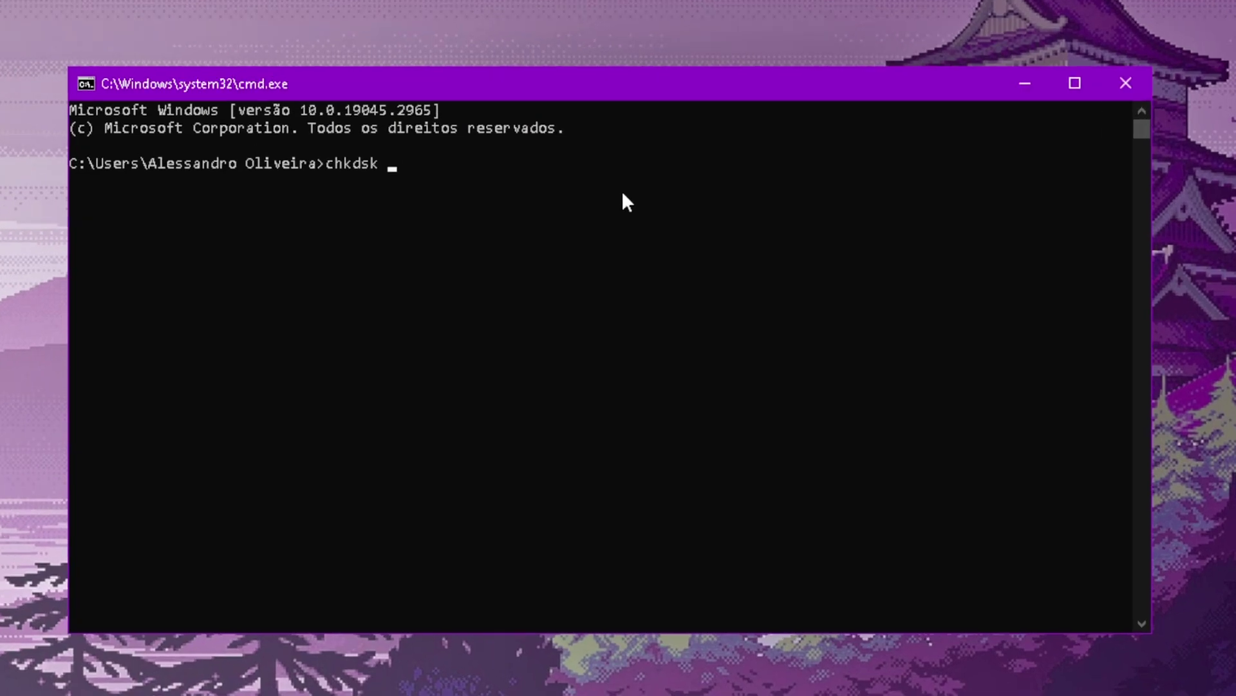
type("G")
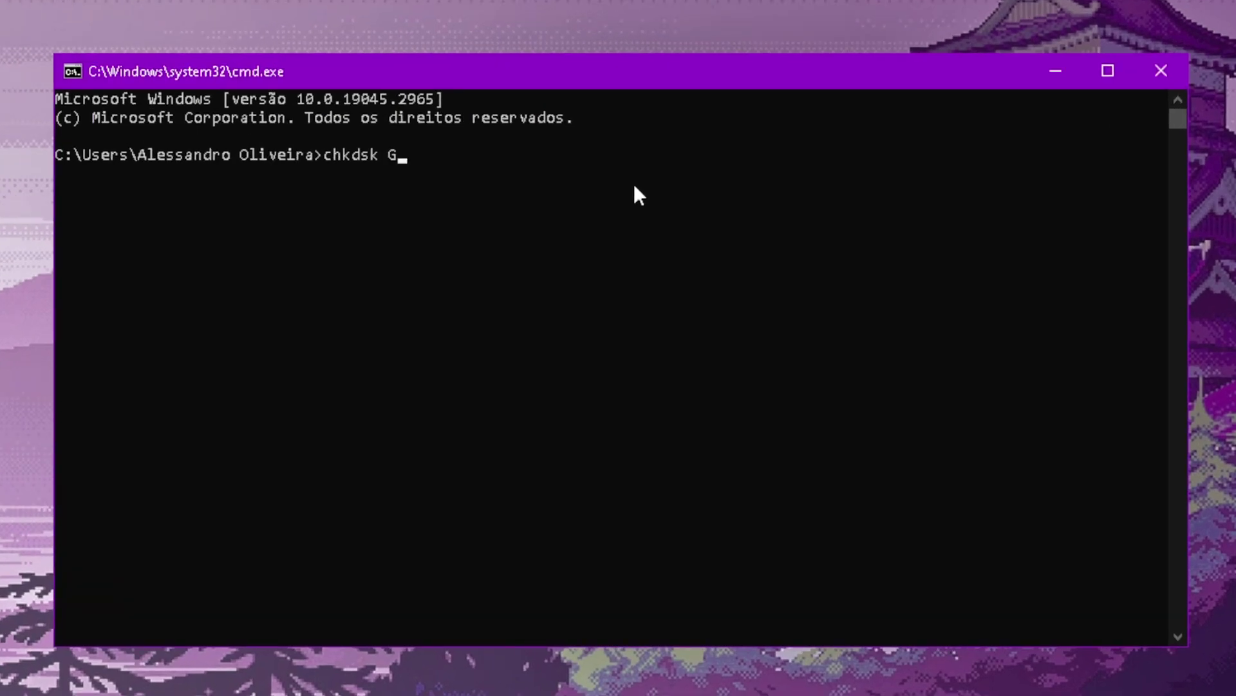
type(": /F")
key("Left")
key("Left")
key("Left")
key("Left")
key("Left")
key("Left")
key("Left")
key("Left")
key("Left")
key("Left")
key("Right")
key("Right")
key("Right")
key("Right")
key("Right")
key("Right")
key("Right")
key("Right")
key("Right")
key("Right")
key("Return")
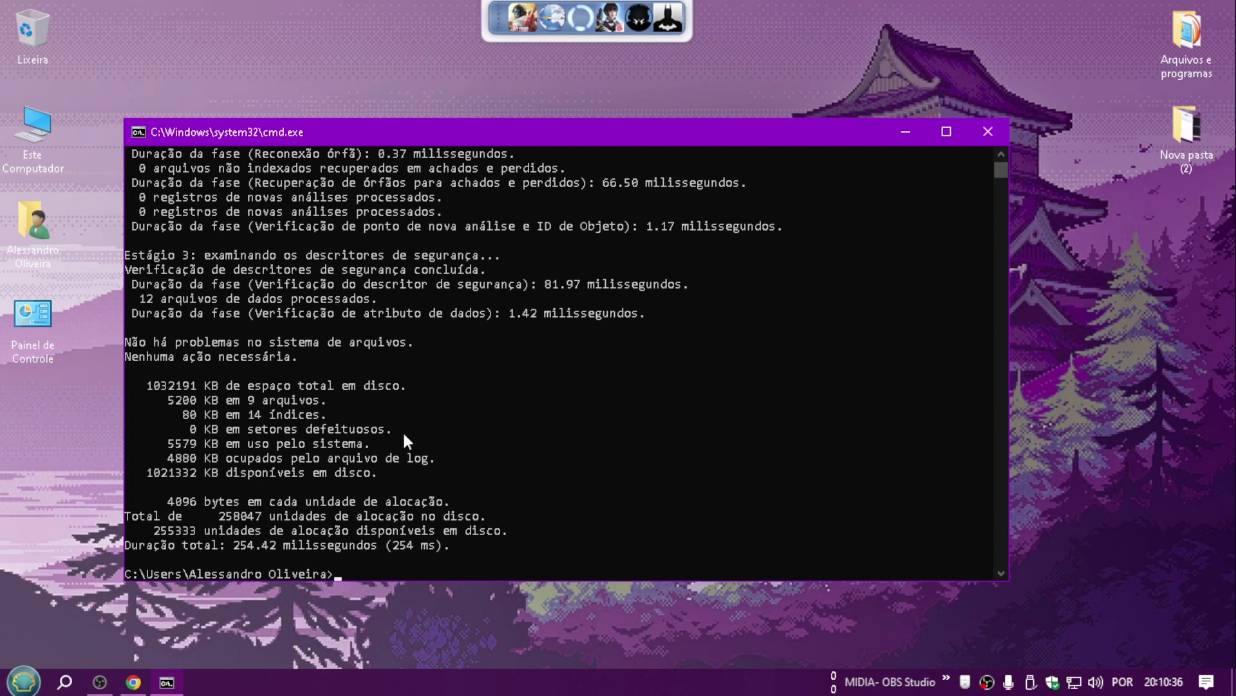
scroll(596, 457, "up", 7)
scroll(312, 246, "down", 4)
scroll(399, 415, "down", 5)
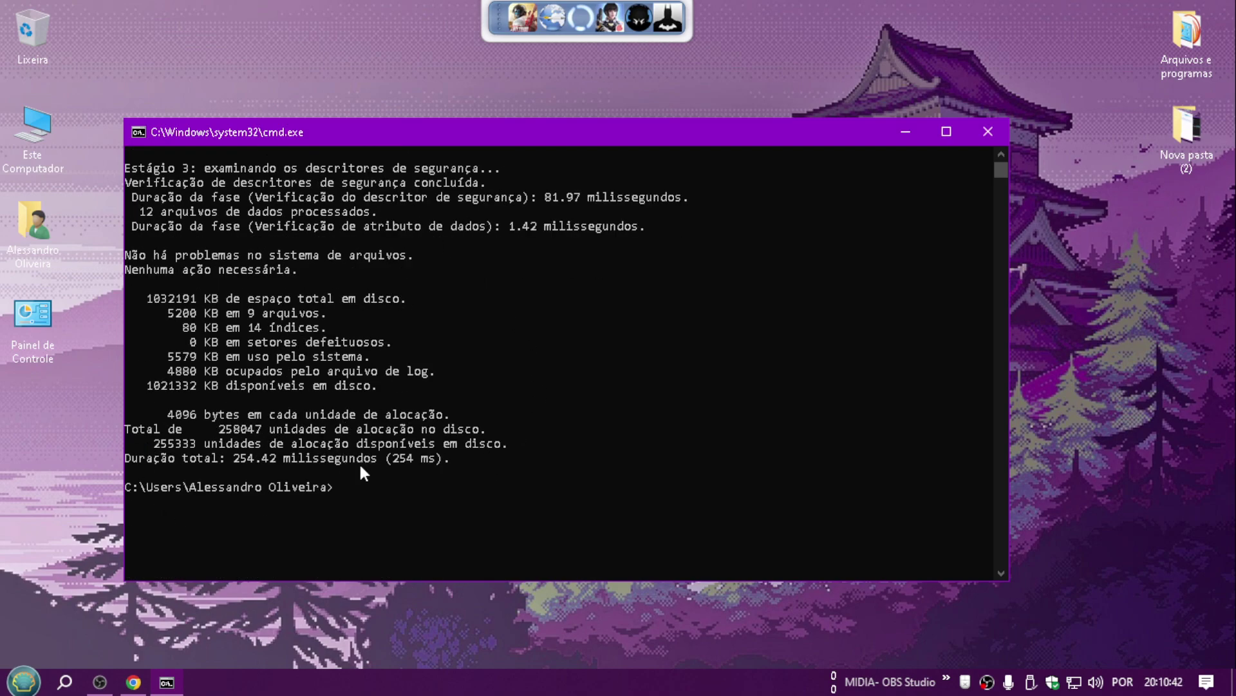
Step: Close the Command Prompt and open Este Computador to view the drives
left_click(988, 131)
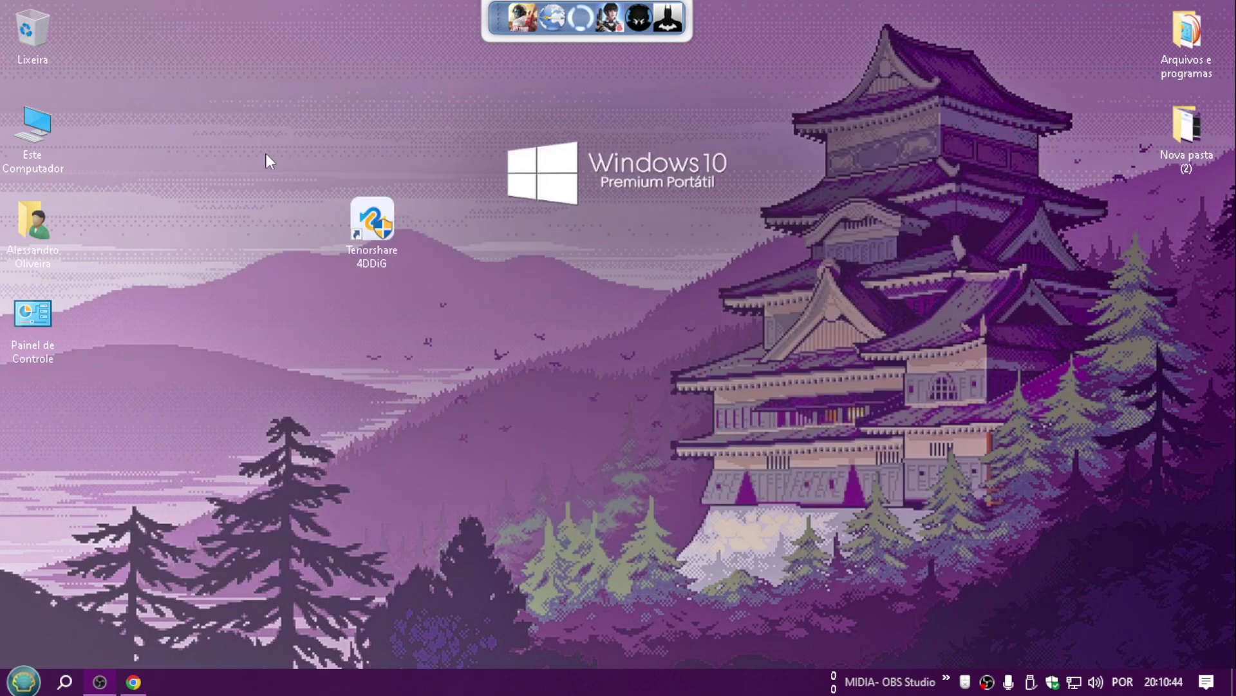
double_click(27, 143)
left_click(407, 358)
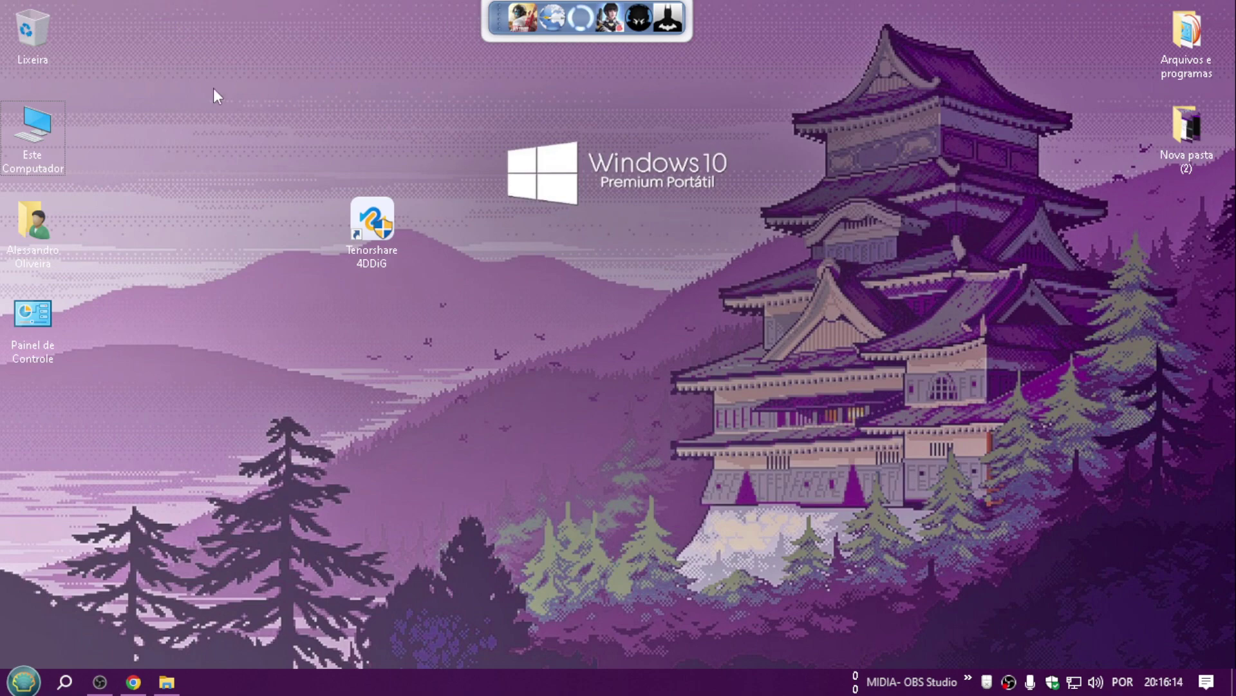
Step: Open the computer's management console from Este Computador and show Gerenciador de Dispositivos
right_click(33, 127)
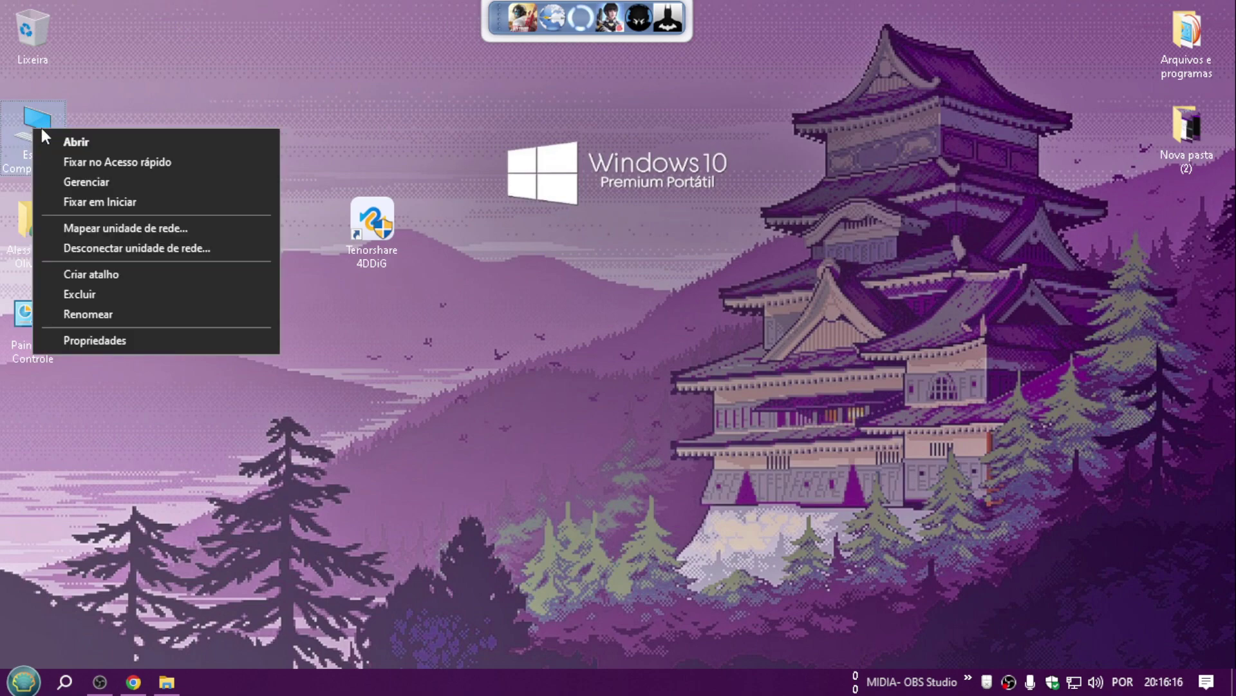
left_click(82, 183)
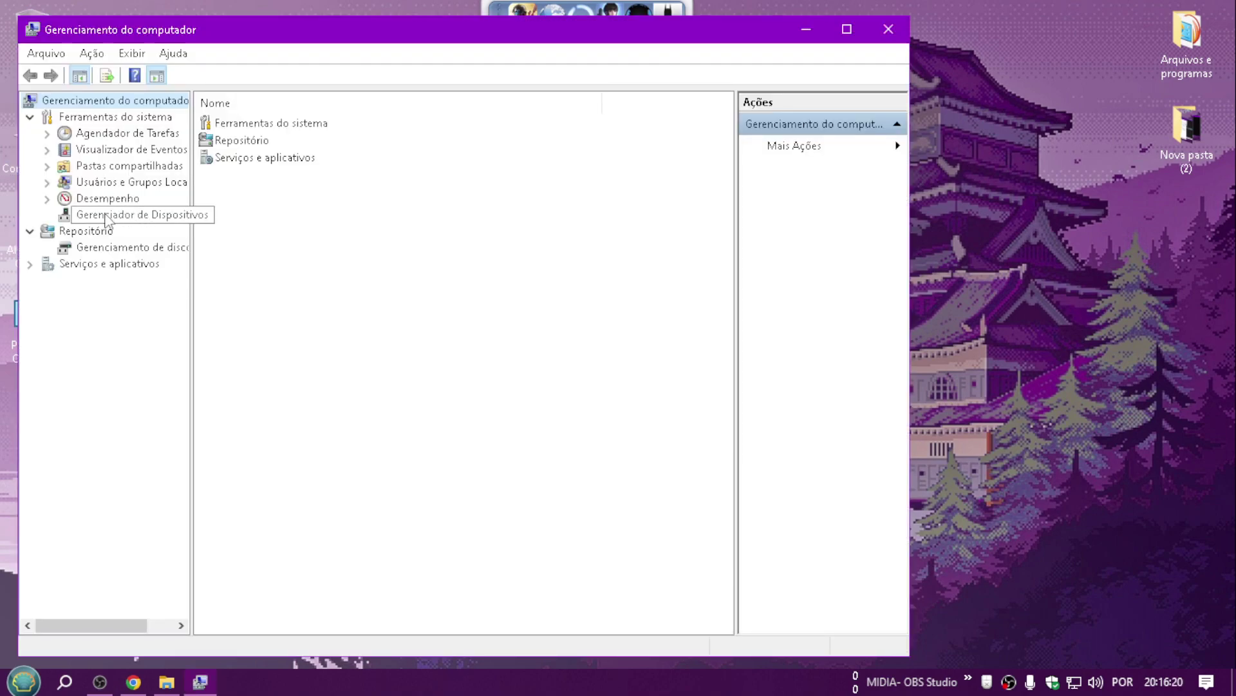
left_click(167, 221)
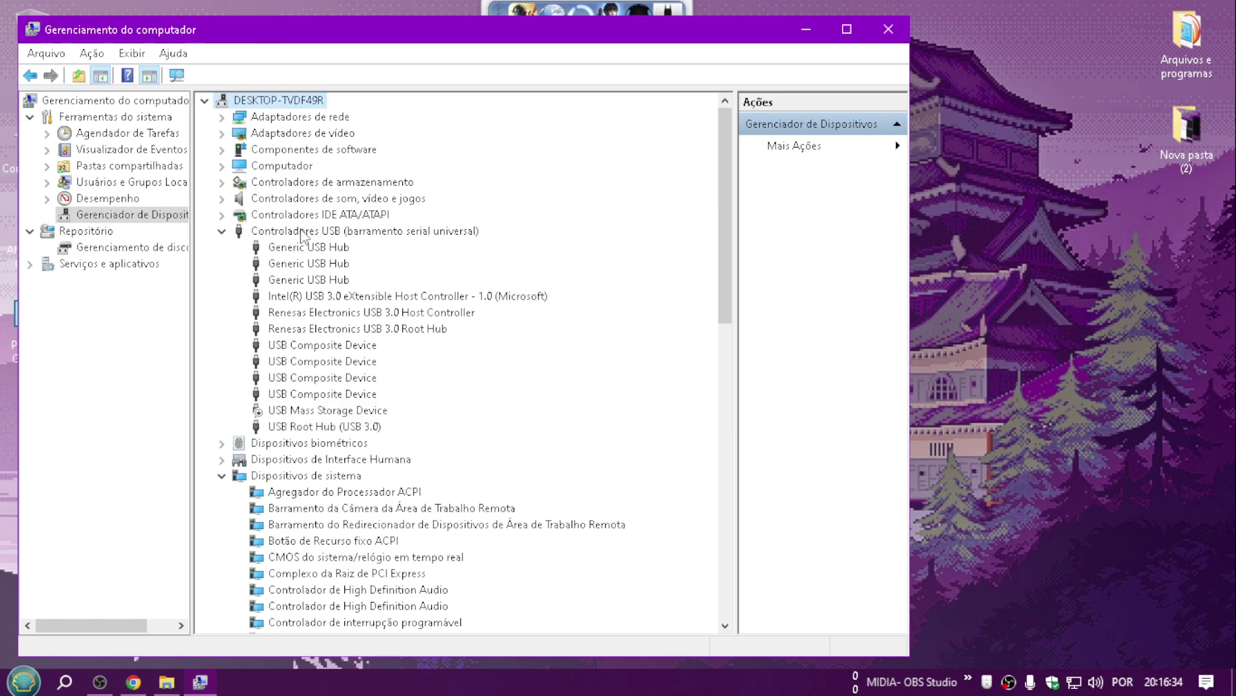
Step: Uninstall USB Mass Storage Device under Controladores USB and scan for hardware changes, closing the Pen drive 1GB (G:) window that opens
left_click(287, 233)
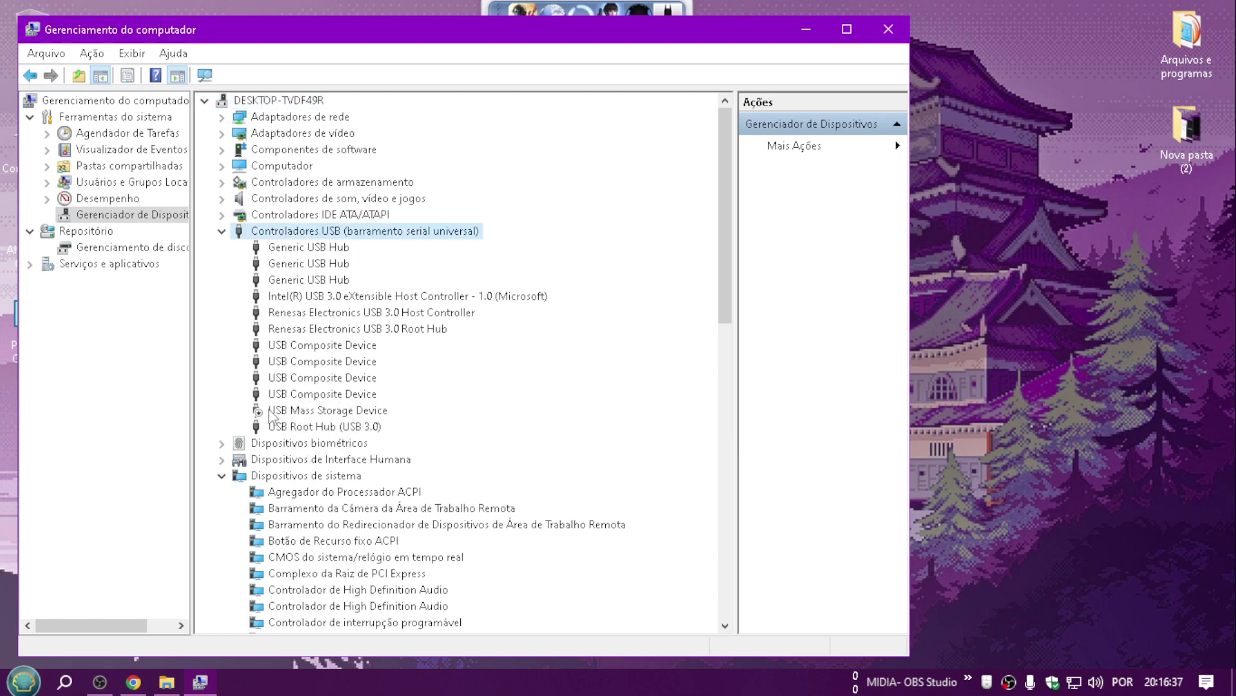
left_click(270, 412)
right_click(303, 412)
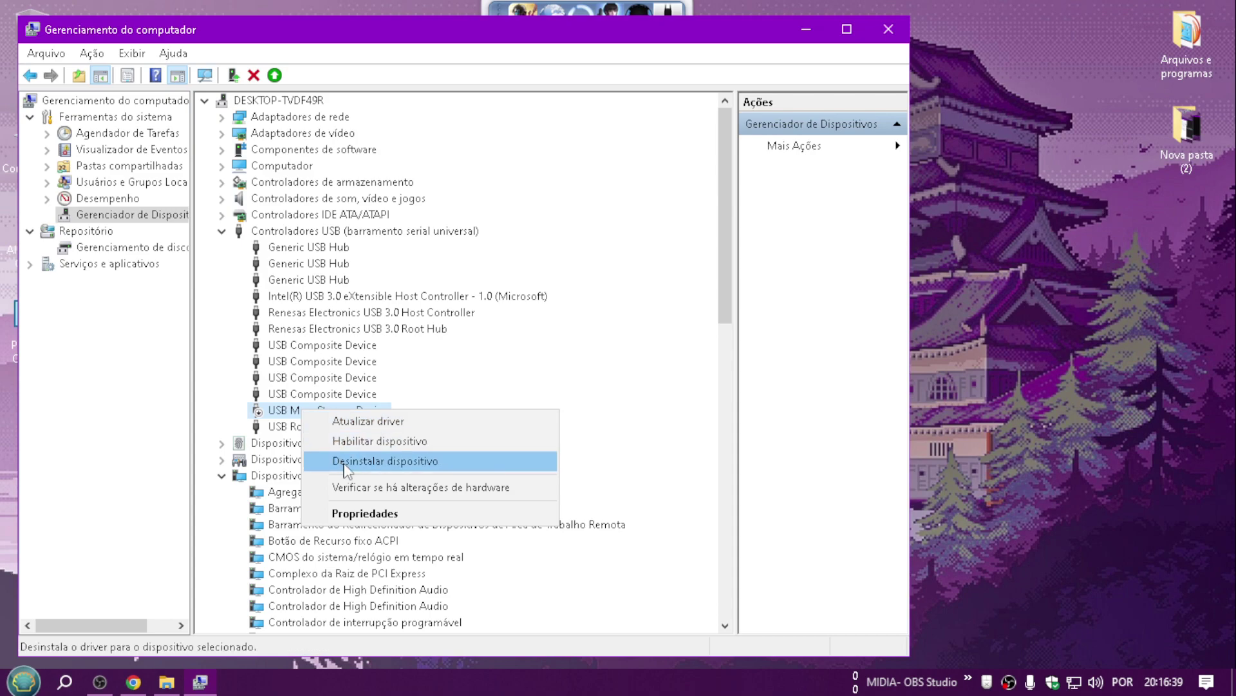
left_click(385, 461)
left_click(646, 416)
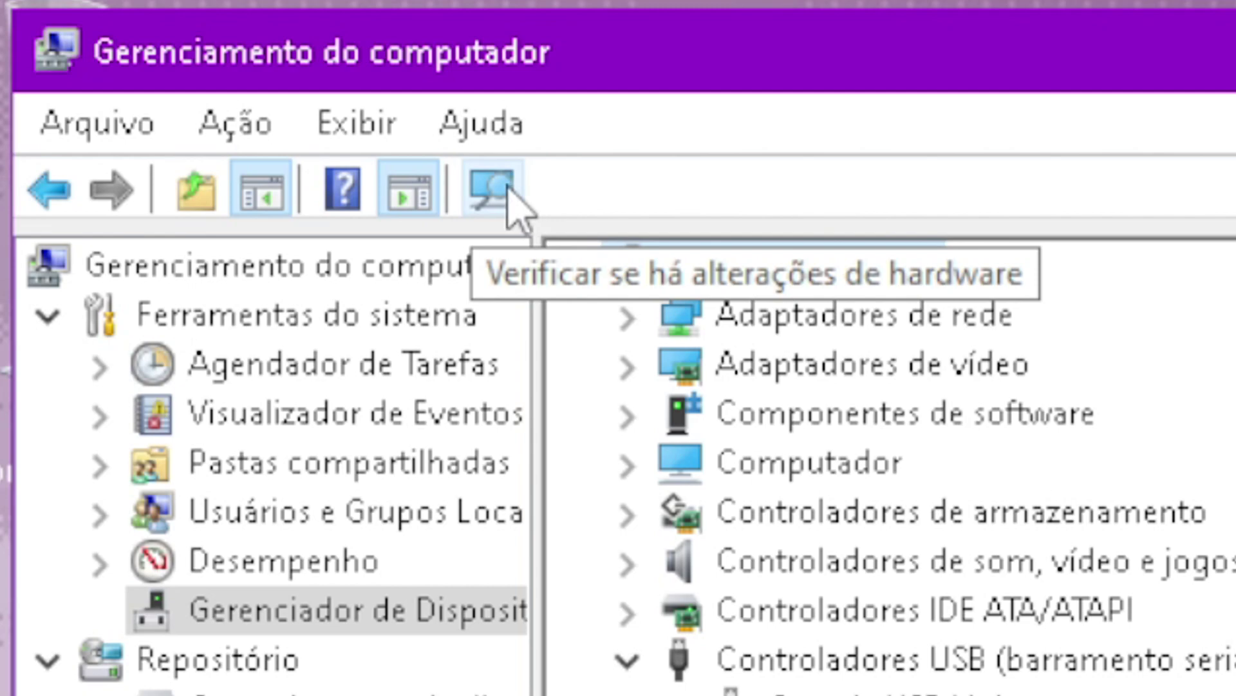
left_click(509, 194)
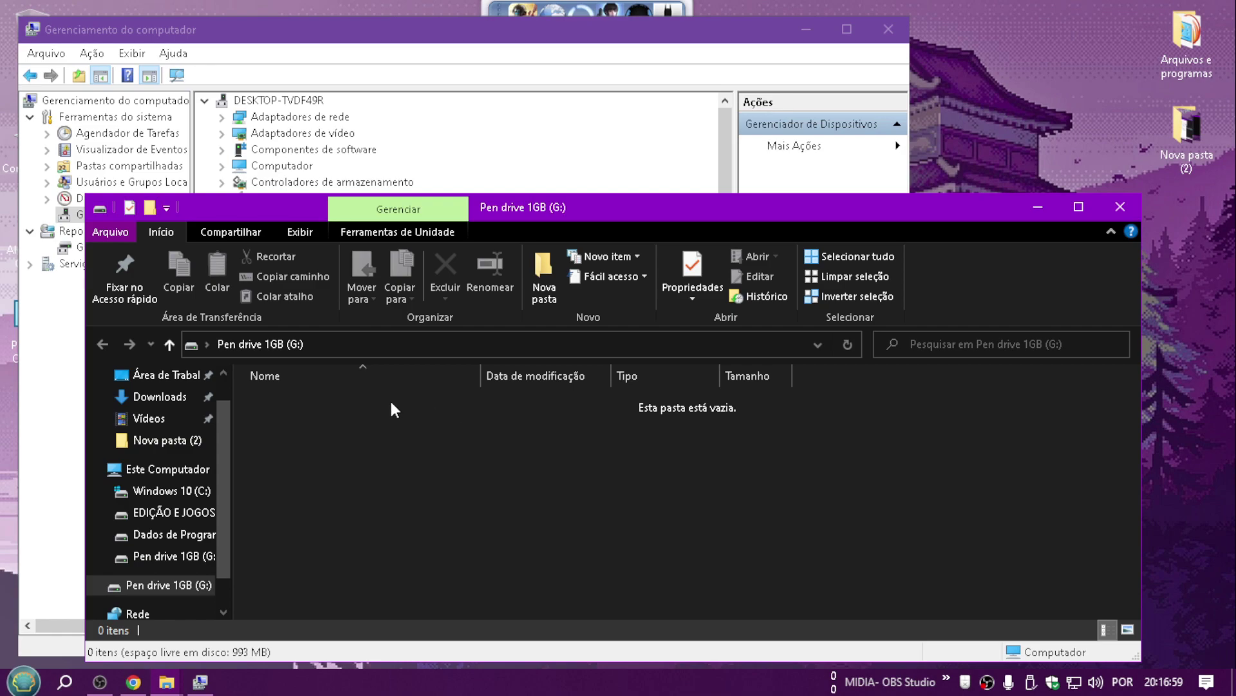
left_click(1121, 207)
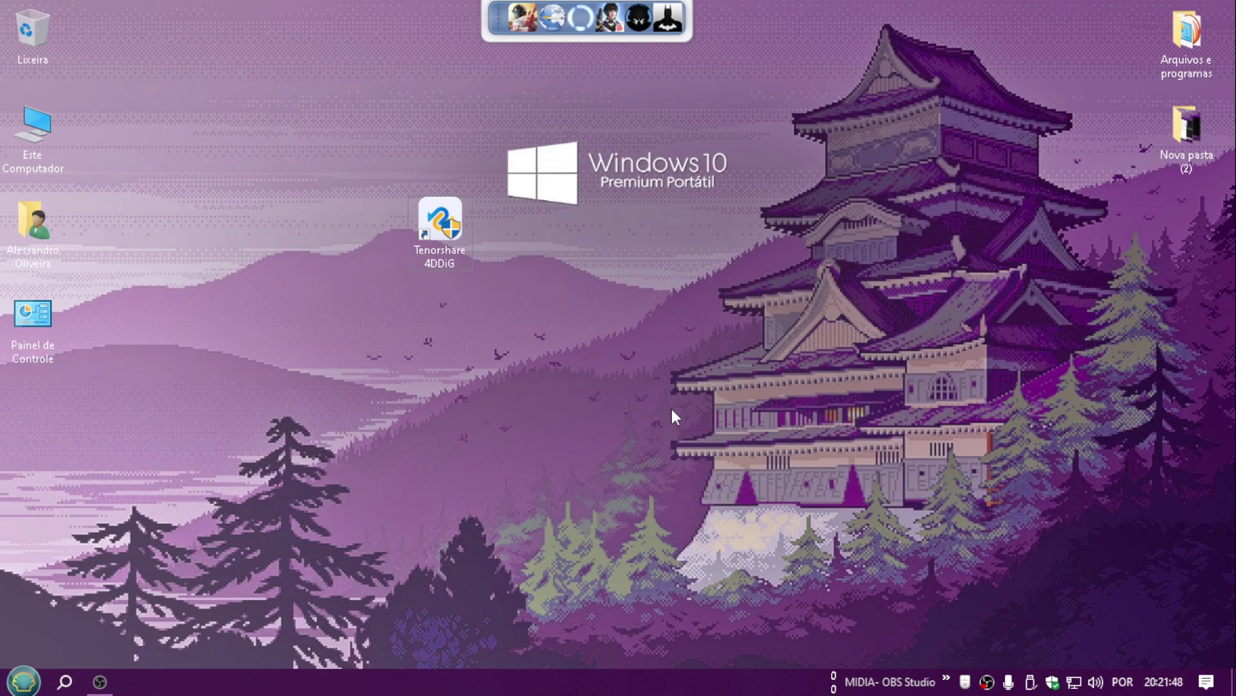
Step: Launch Tenorshare 4DDiG from the desktop and allow it to make changes to the device
double_click(443, 231)
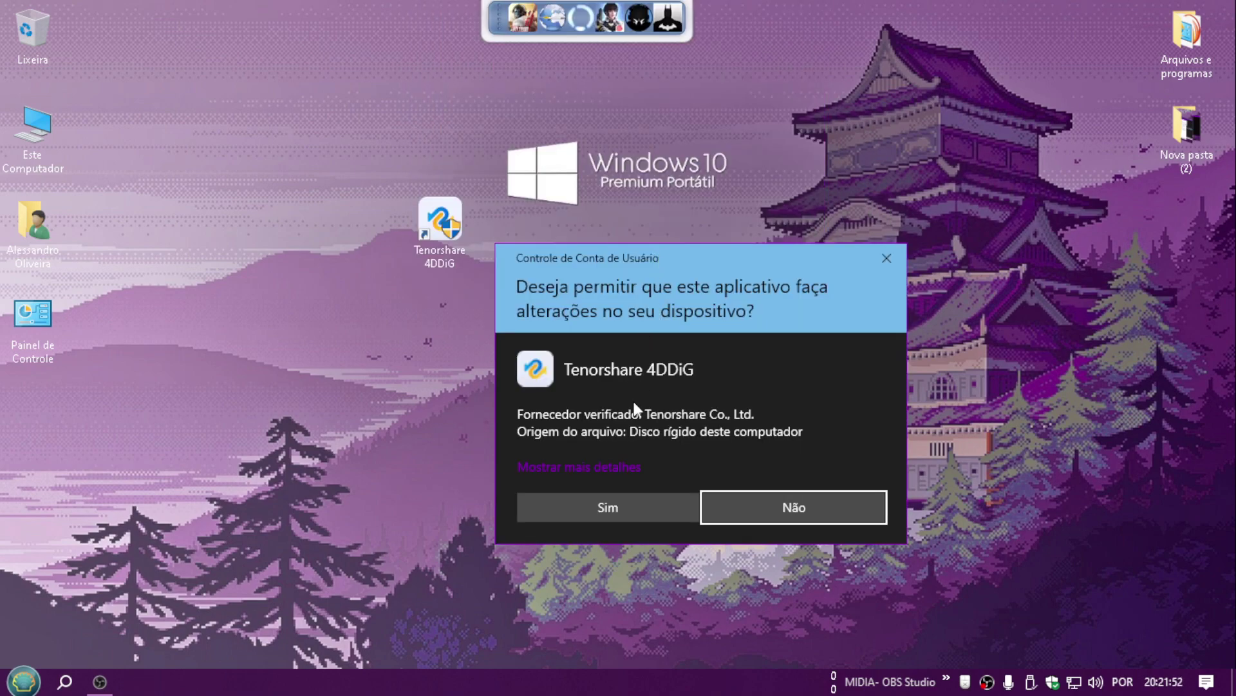
left_click(605, 508)
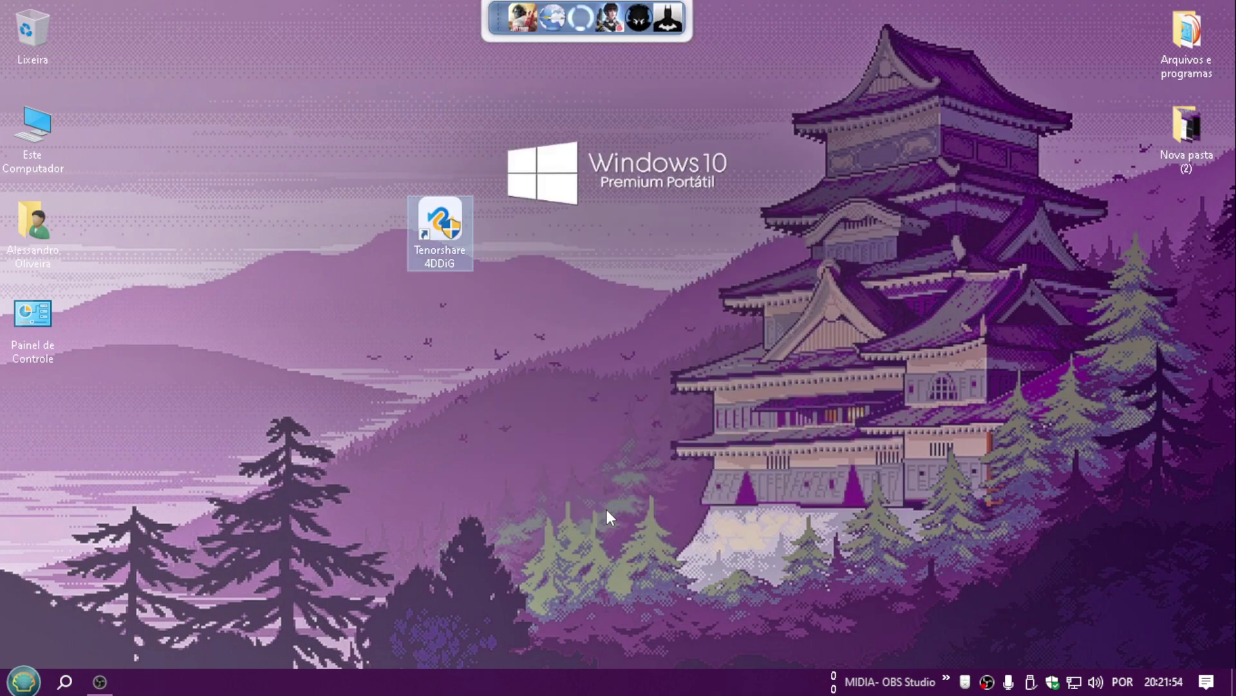